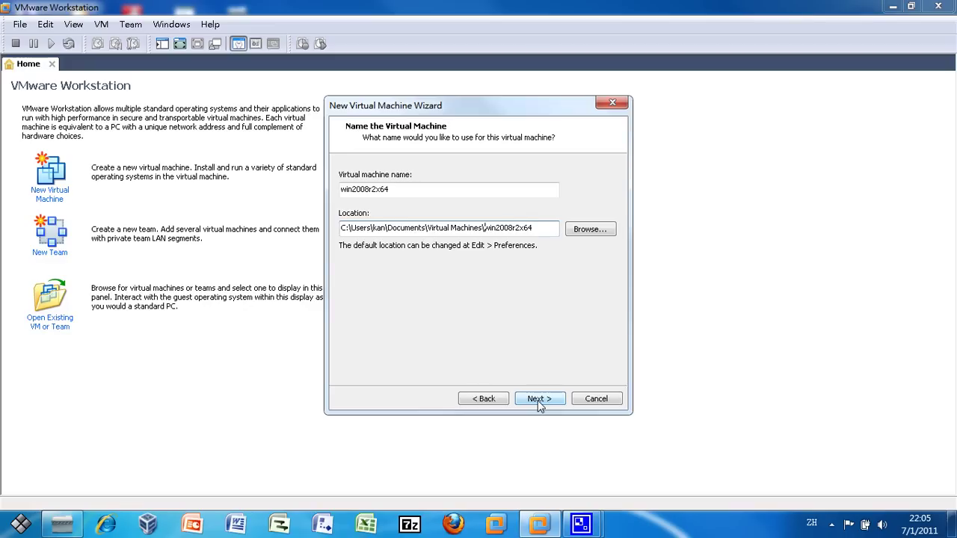
# - Set the VM location to D:\vm2\win2008r2x64, keeping one processor and default memory
pyautogui.press('BackSpace')
pyautogui.press('BackSpace')
pyautogui.press('BackSpace')
pyautogui.press('BackSpace')
pyautogui.press('BackSpace')
pyautogui.press('BackSpace')
pyautogui.press('BackSpace')
pyautogui.press('BackSpace')
pyautogui.press('BackSpace')
pyautogui.press('BackSpace')
pyautogui.press('BackSpace')
pyautogui.press('BackSpace')
pyautogui.press('BackSpace')
pyautogui.press('BackSpace')
pyautogui.press('BackSpace')
pyautogui.press('BackSpace')
pyautogui.press('BackSpace')
pyautogui.press('BackSpace')
pyautogui.press('BackSpace')
pyautogui.press('BackSpace')
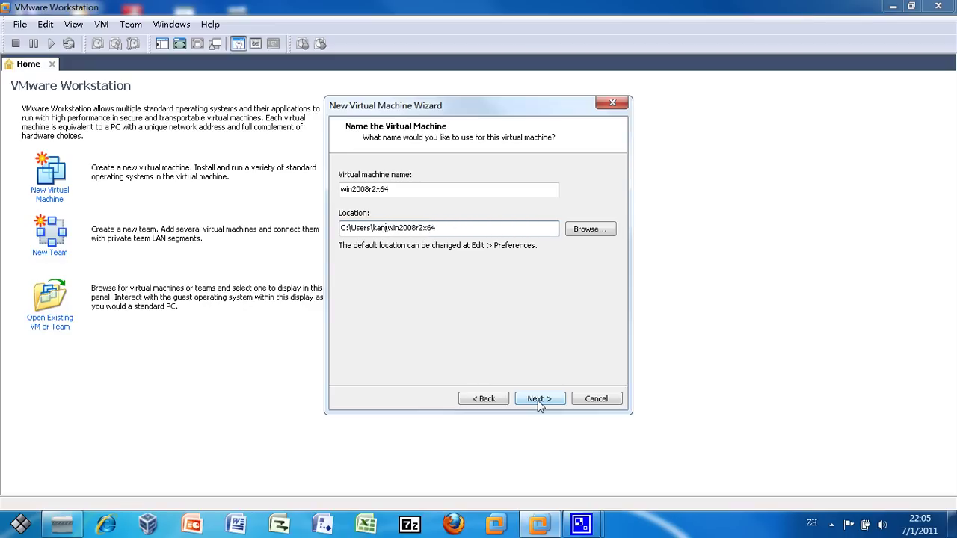
pyautogui.write('D:\\vm2\\')
pyautogui.click(540, 400)
pyautogui.click(545, 402)
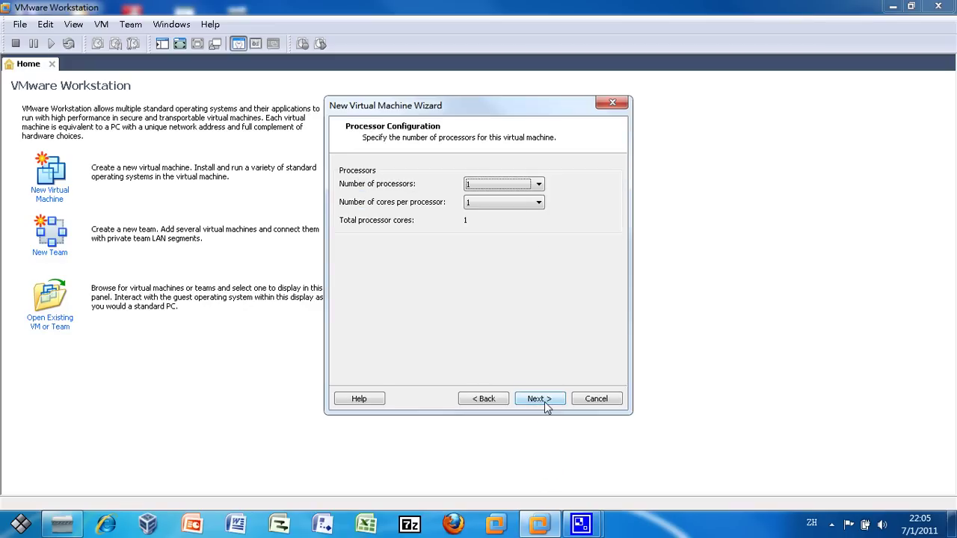
pyautogui.click(544, 401)
pyautogui.click(543, 402)
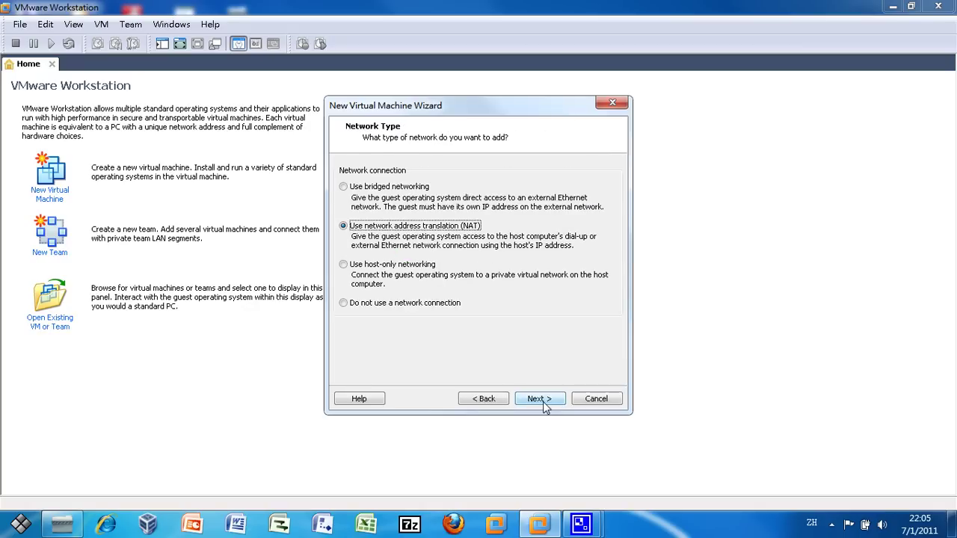
# - Choose bridged networking and LSI Logic SAS, and create a new 20 GB virtual disk
pyautogui.click(420, 192)
pyautogui.click(544, 400)
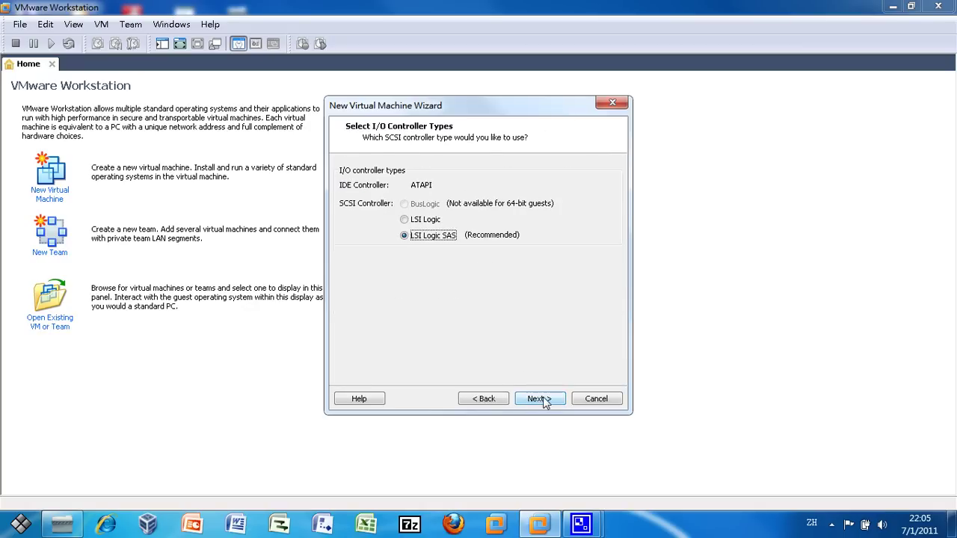
pyautogui.click(545, 402)
pyautogui.click(544, 401)
pyautogui.click(543, 401)
pyautogui.write('20')
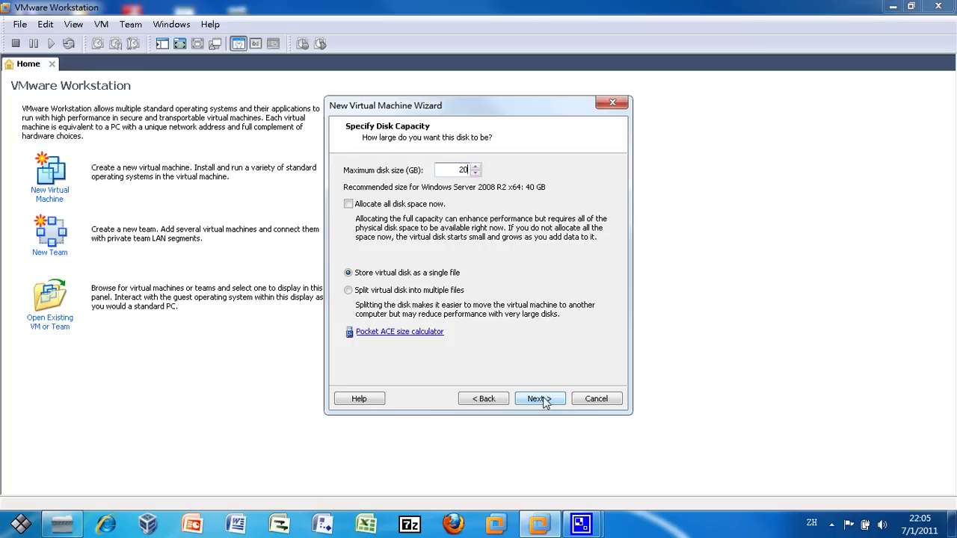
pyautogui.click(544, 402)
pyautogui.click(545, 402)
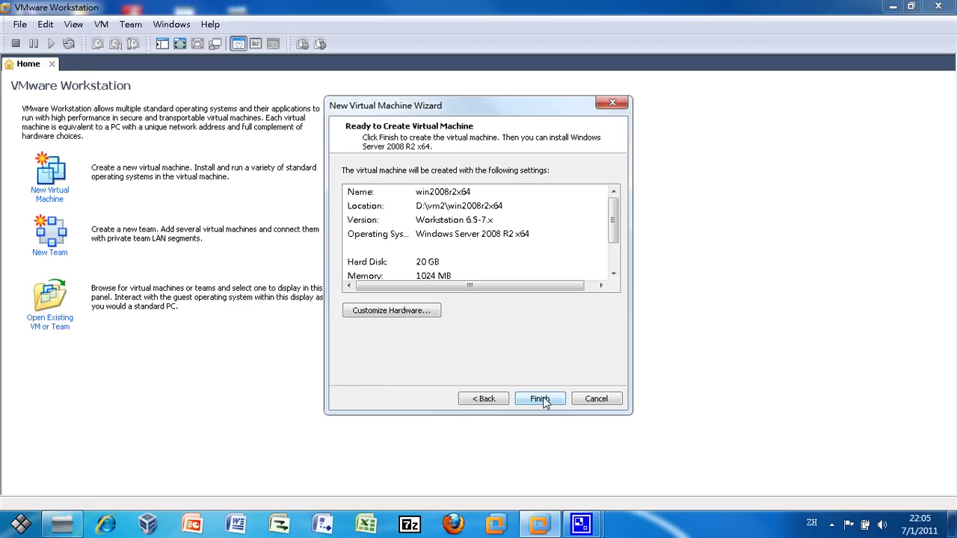
# - Create the VM and remove its floppy drive, sound card and printer
pyautogui.click(540, 400)
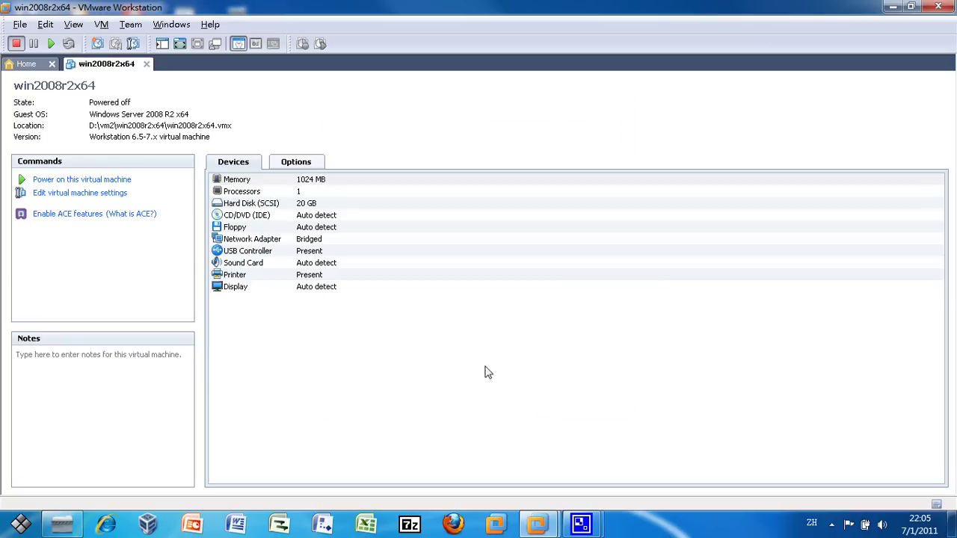
pyautogui.click(112, 196)
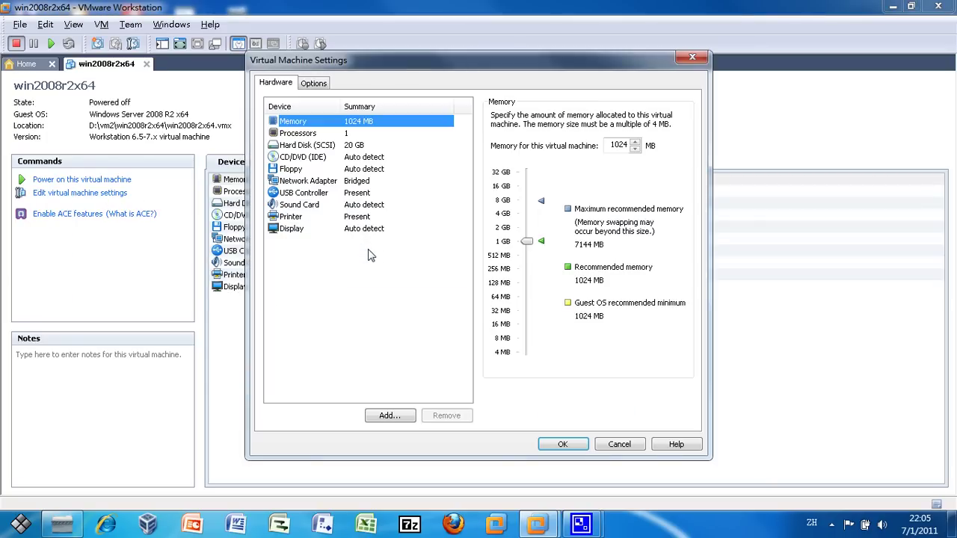
pyautogui.click(310, 170)
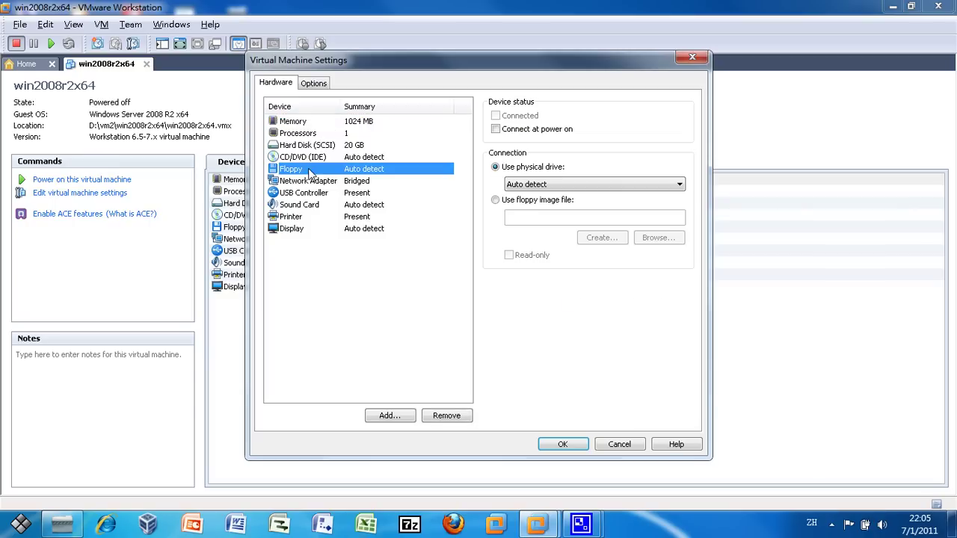
pyautogui.click(441, 416)
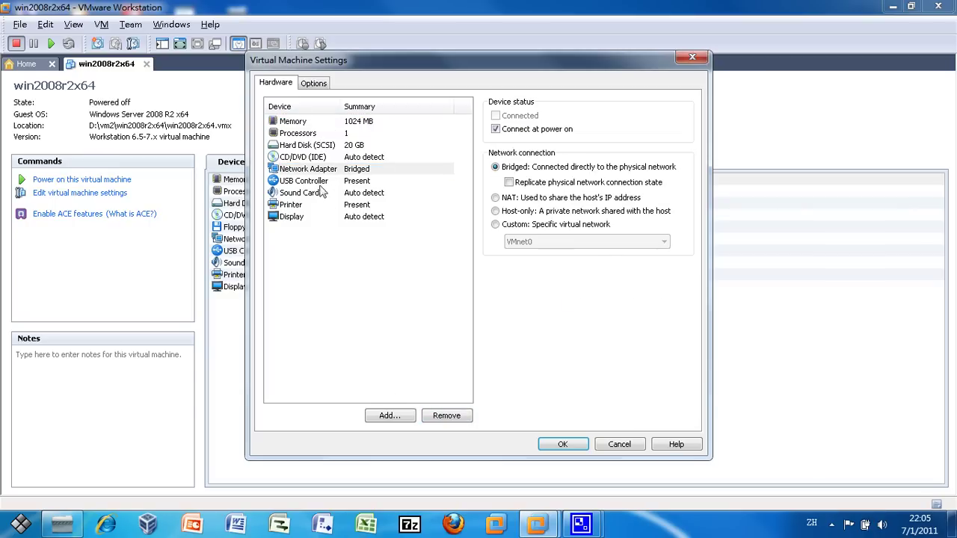
pyautogui.click(312, 194)
pyautogui.click(442, 416)
pyautogui.click(314, 193)
pyautogui.click(441, 416)
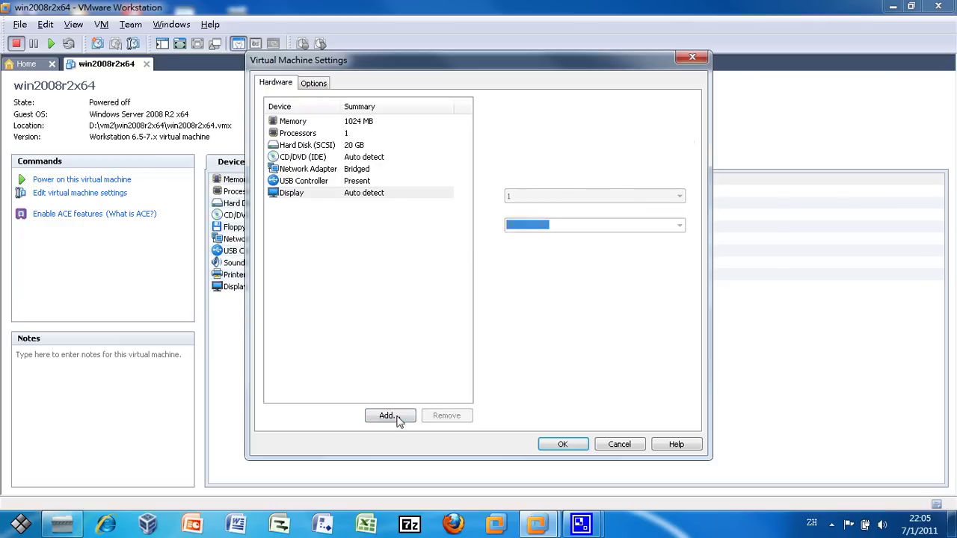
# - Add a second network adapter set to host-only
pyautogui.click(390, 416)
pyautogui.click(396, 234)
pyautogui.click(538, 396)
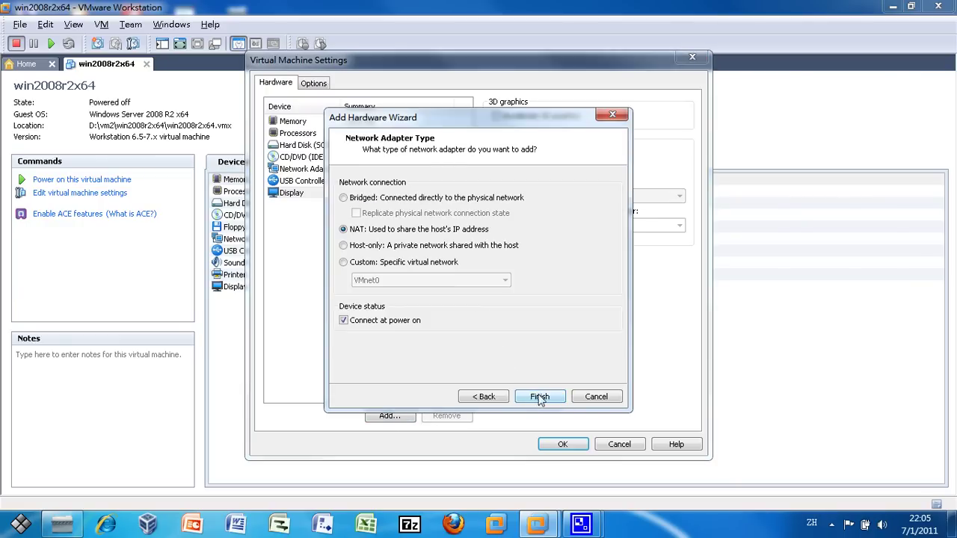
pyautogui.click(437, 247)
pyautogui.click(540, 396)
# - Point the CD/DVD drive at the Windows Server evaluation ISO in Desktop\VMware Lab and save
pyautogui.click(304, 157)
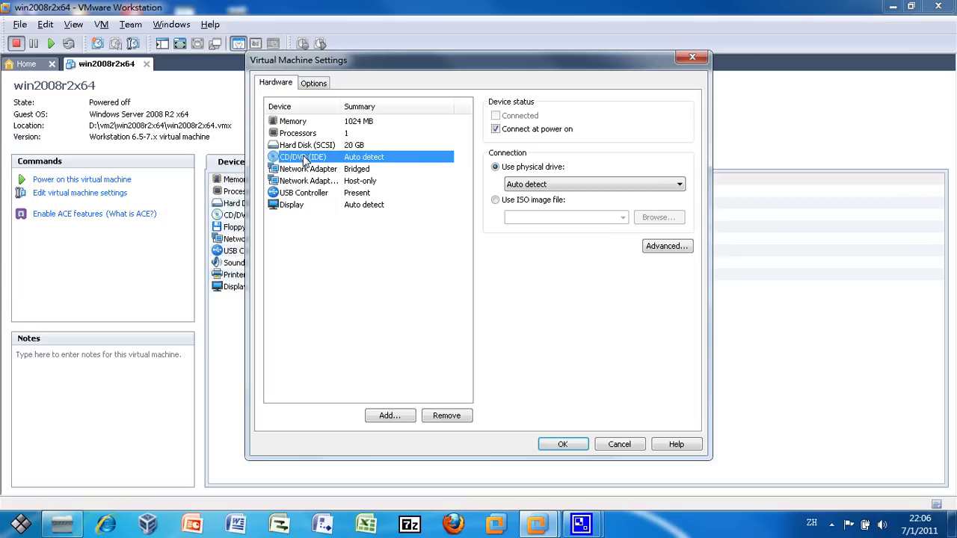
pyautogui.click(546, 199)
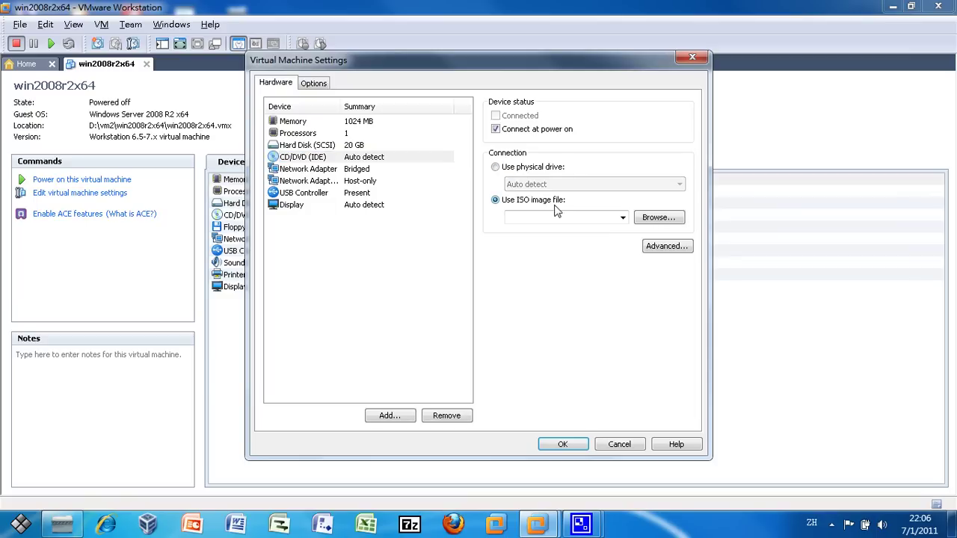
pyautogui.click(660, 220)
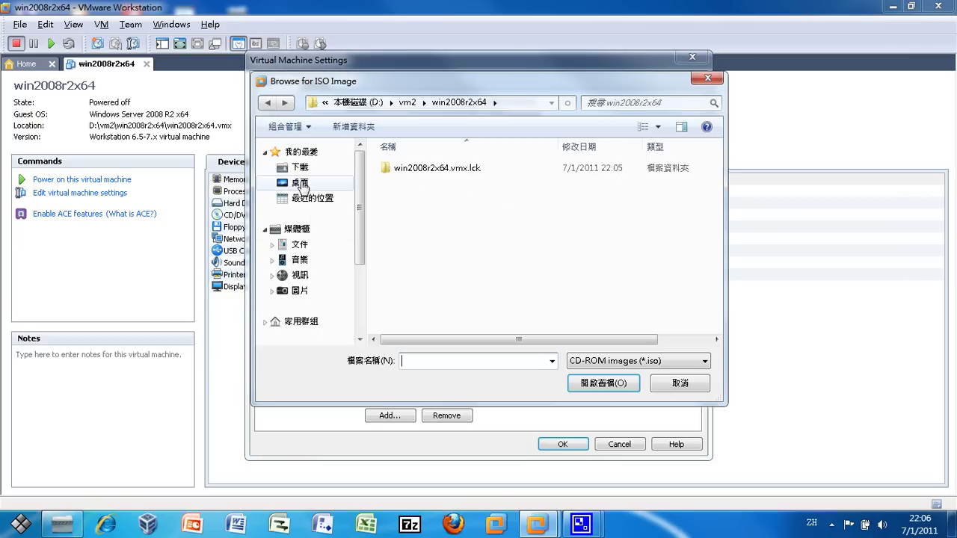
pyautogui.click(302, 184)
pyautogui.scroll(-3, 715, 228)
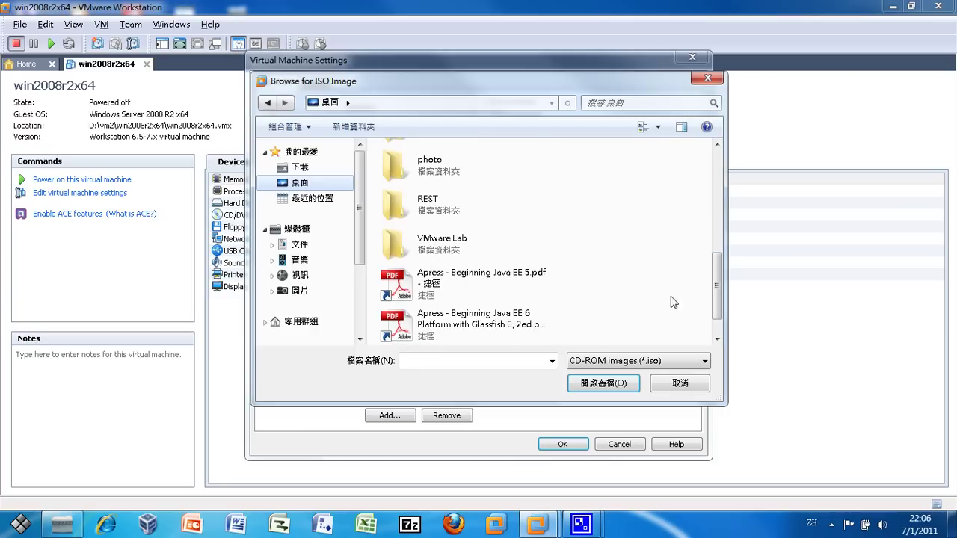
pyautogui.doubleClick(442, 247)
pyautogui.doubleClick(416, 184)
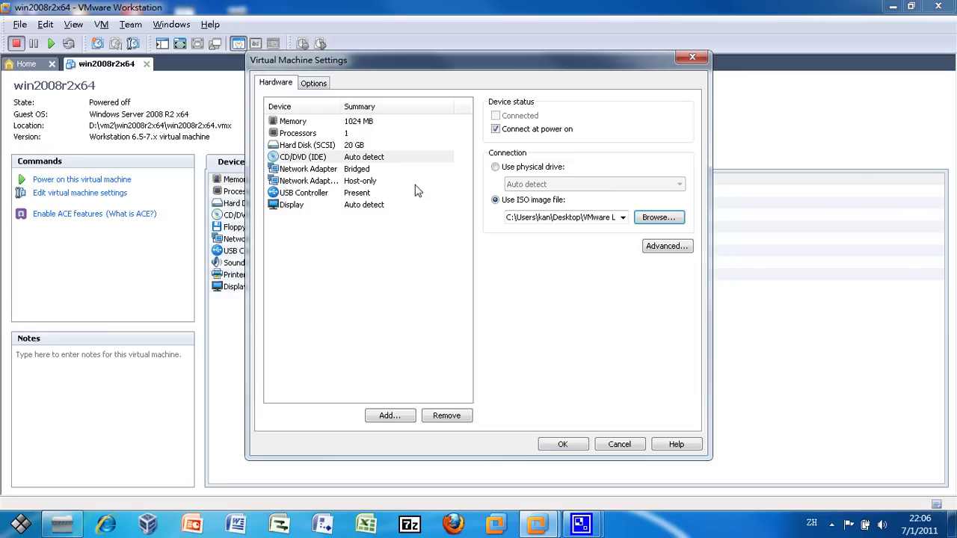
pyautogui.click(564, 446)
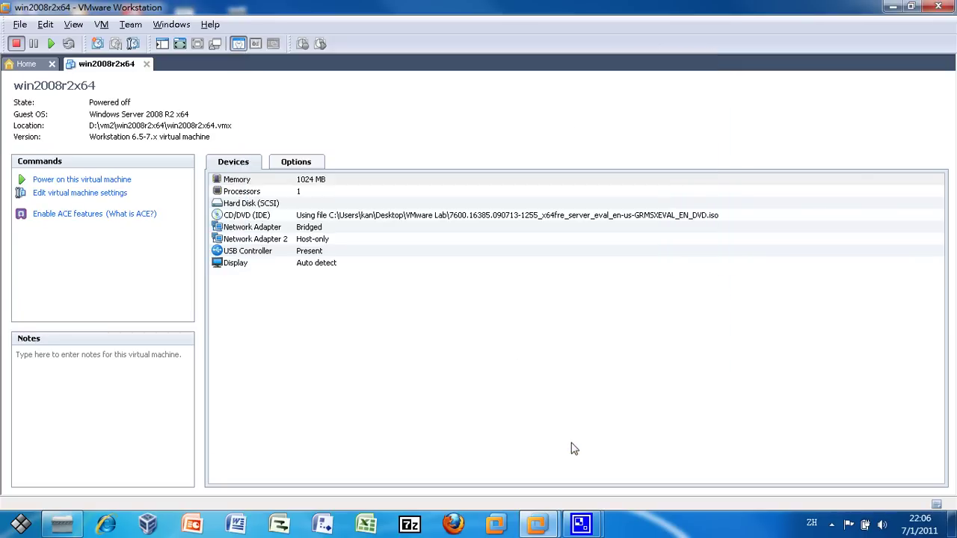
# - Power on win2008r2x64 and switch it to full screen view
pyautogui.click(93, 179)
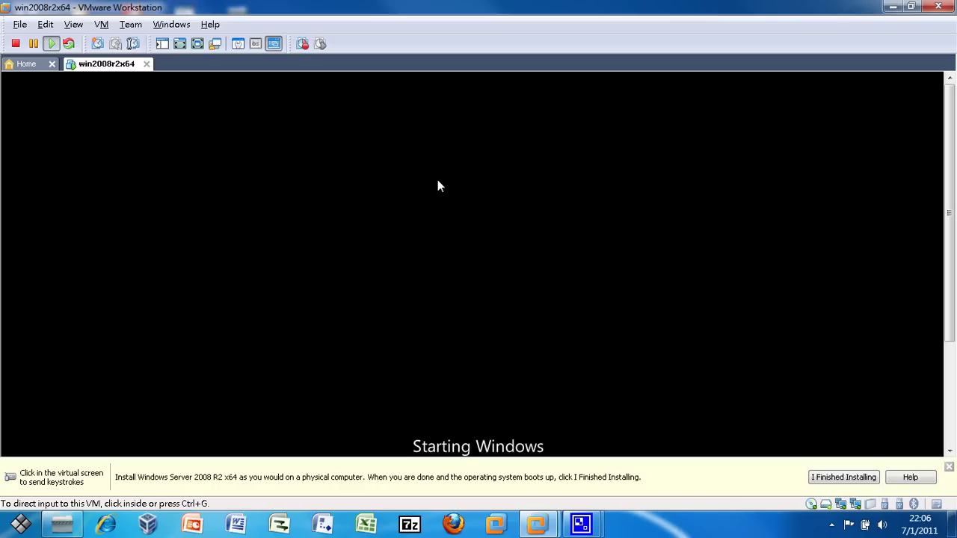
pyautogui.click(200, 45)
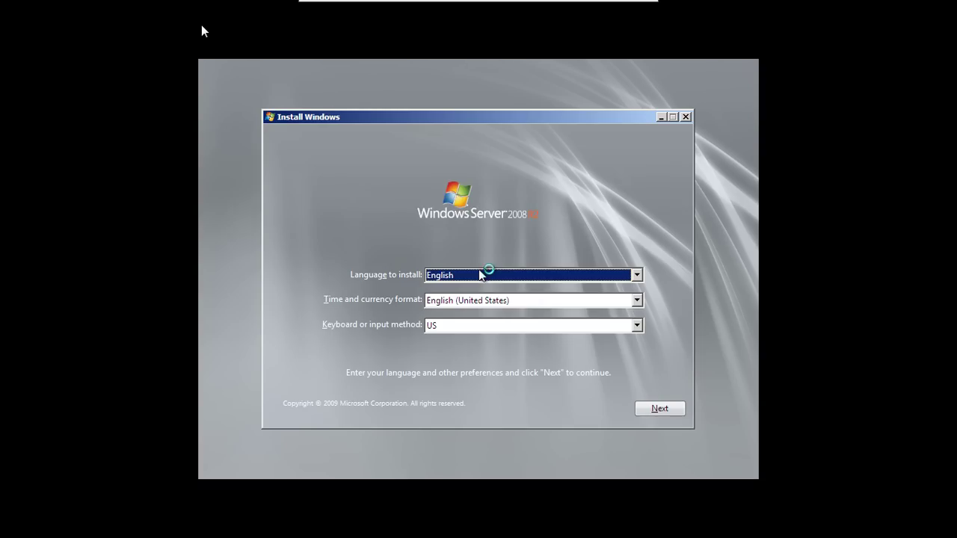
# - Accept the language defaults, start the install and pick Enterprise (Full Installation)
pyautogui.click(216, 63)
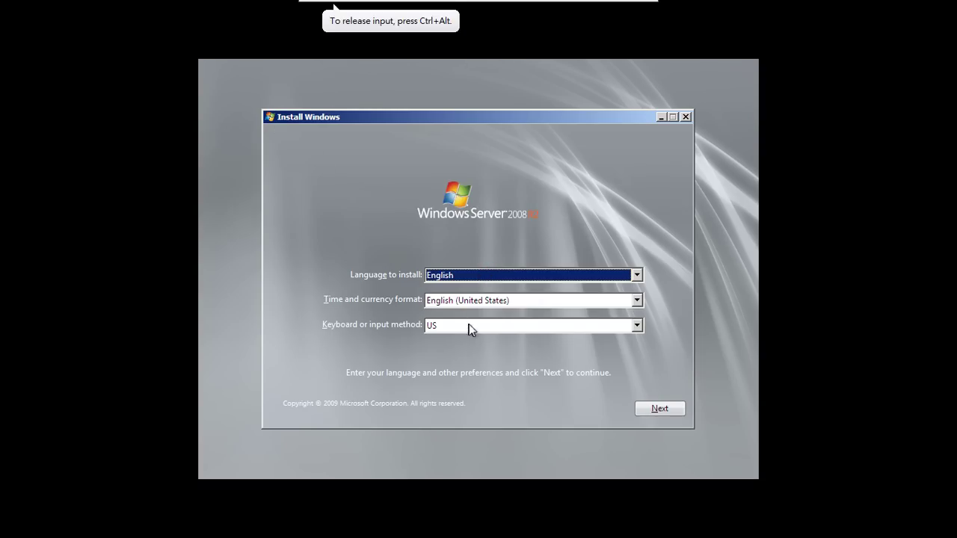
pyautogui.click(669, 411)
pyautogui.click(509, 262)
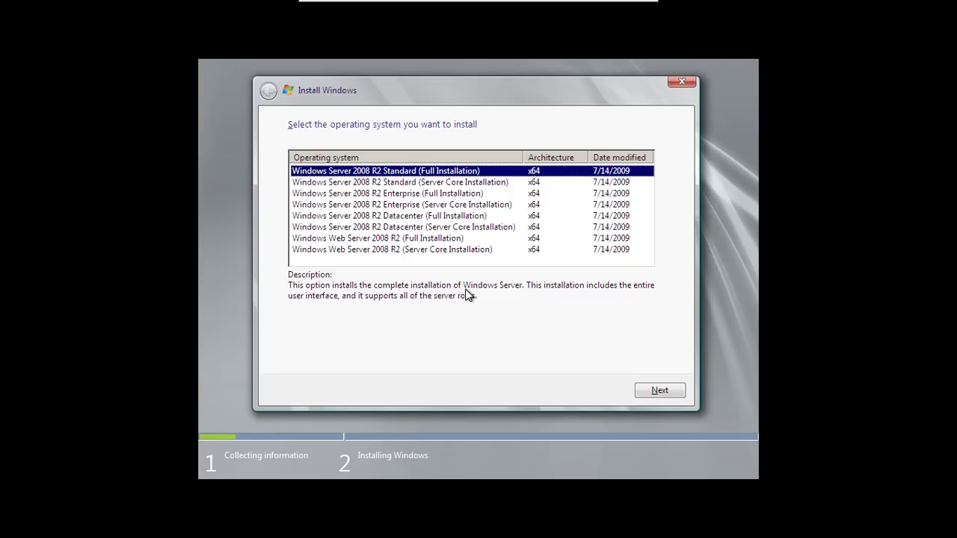
pyautogui.click(458, 194)
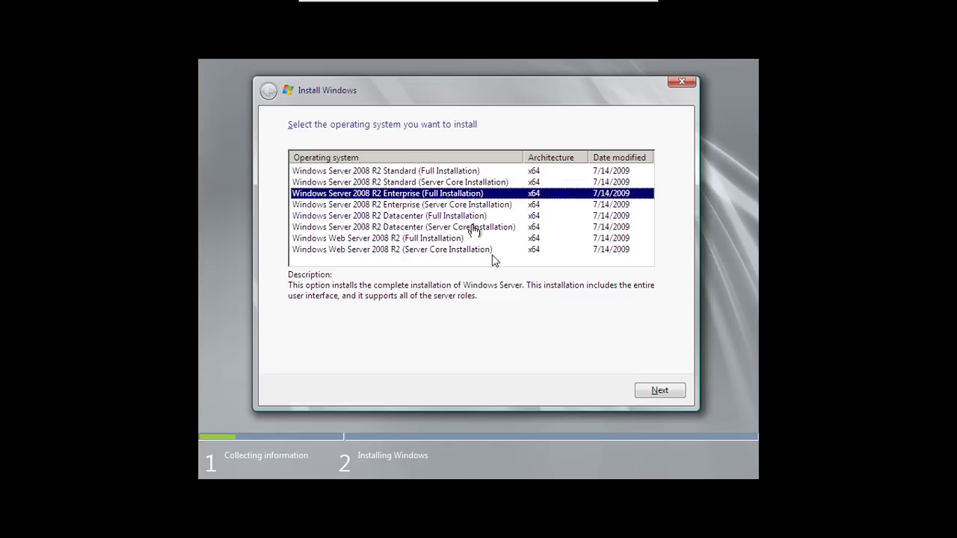
pyautogui.click(658, 388)
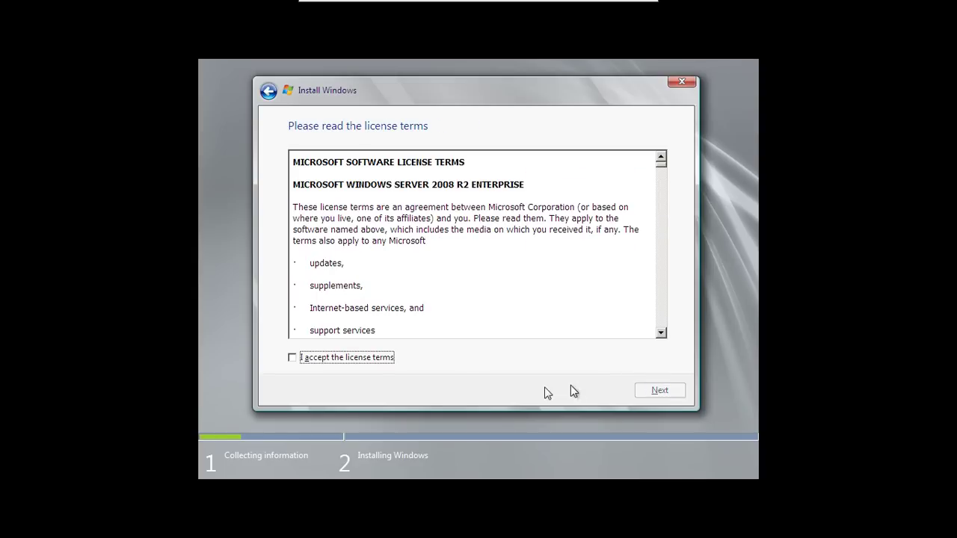
# - Accept the license terms and do a Custom install onto Disk 0's unallocated space
pyautogui.click(353, 359)
pyautogui.click(660, 391)
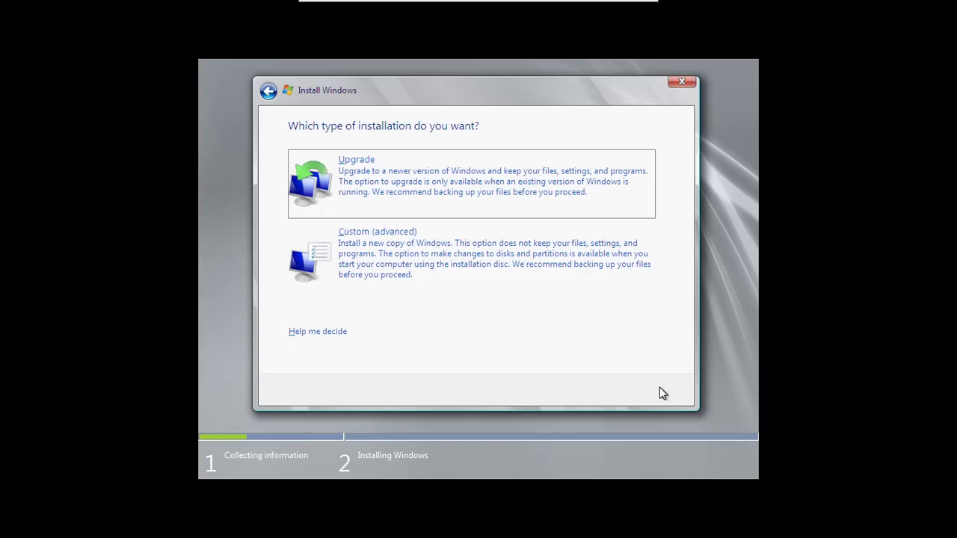
pyautogui.click(401, 247)
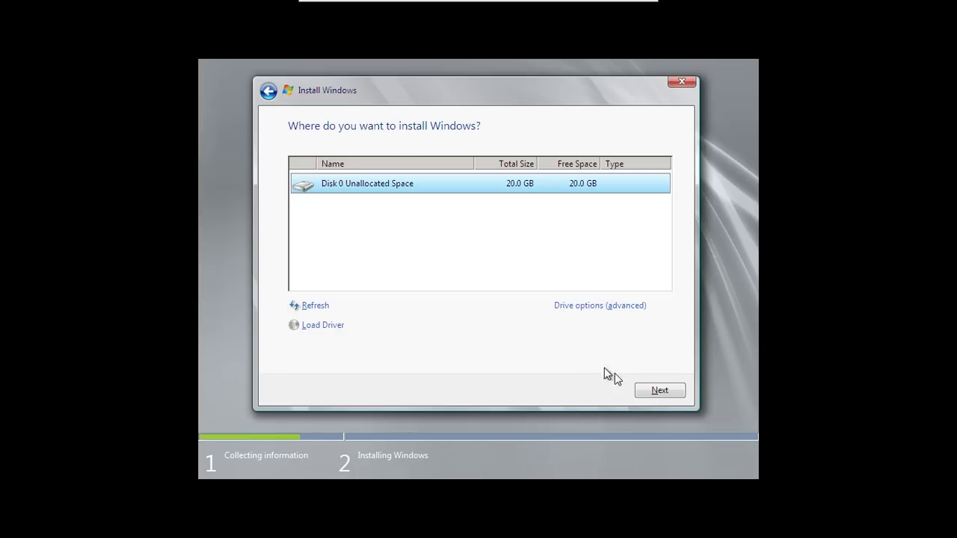
pyautogui.click(655, 387)
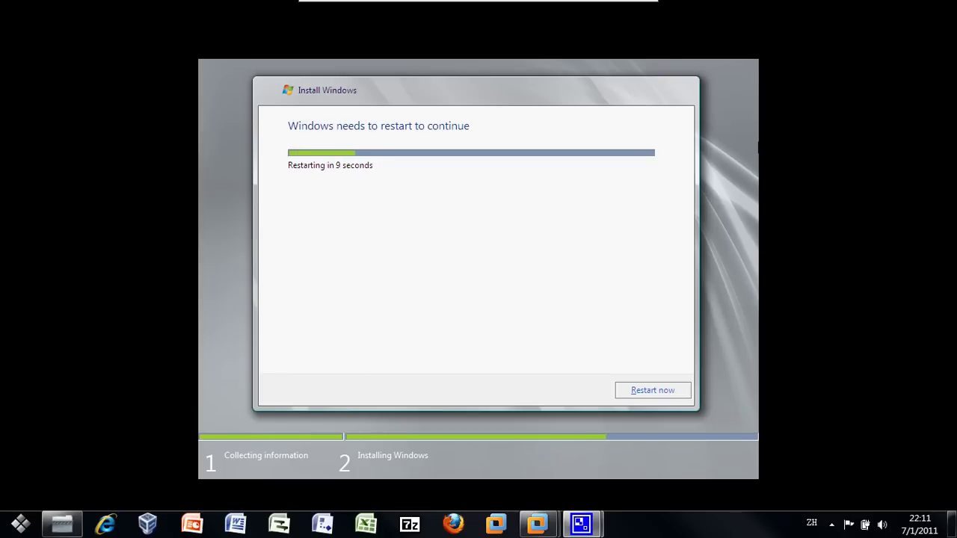
# - Restart the VM immediately from the Windows setup prompt
pyautogui.click(625, 361)
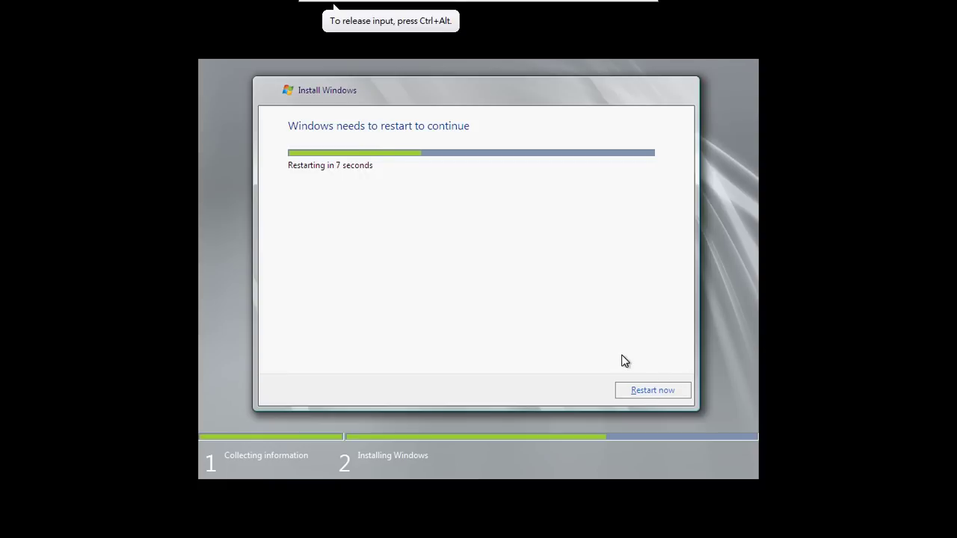
pyautogui.click(648, 391)
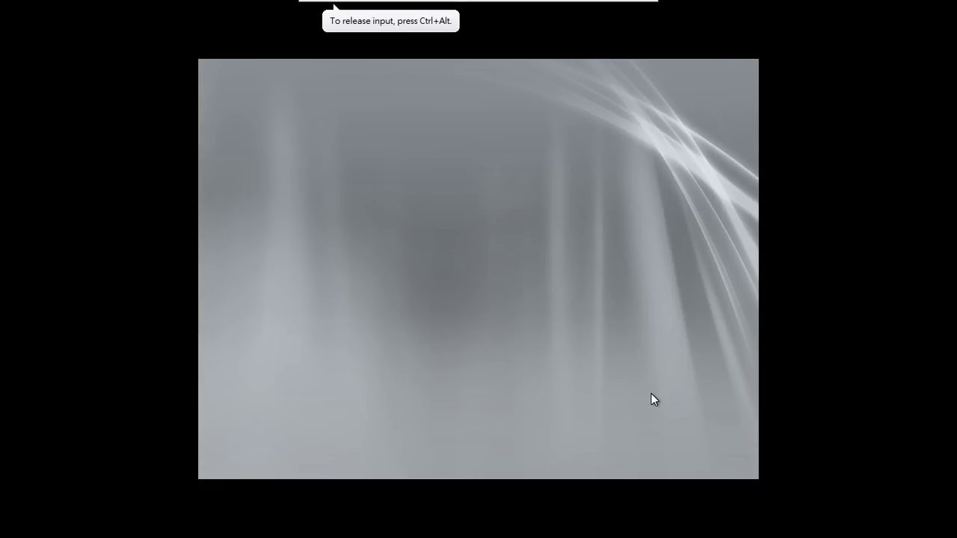
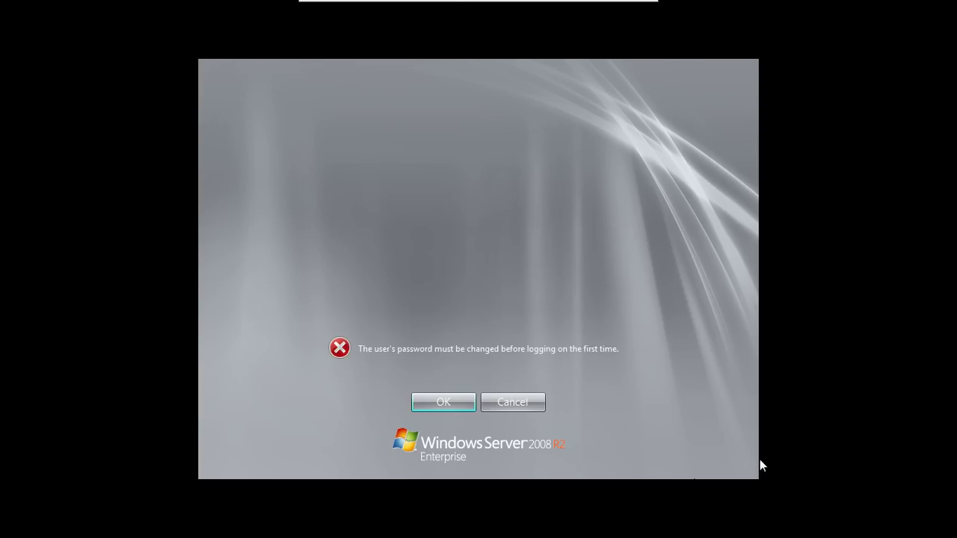
# - Enter and confirm a new Administrator password, then acknowledge the change to finish logging on
pyautogui.click(441, 401)
pyautogui.press('Tab')
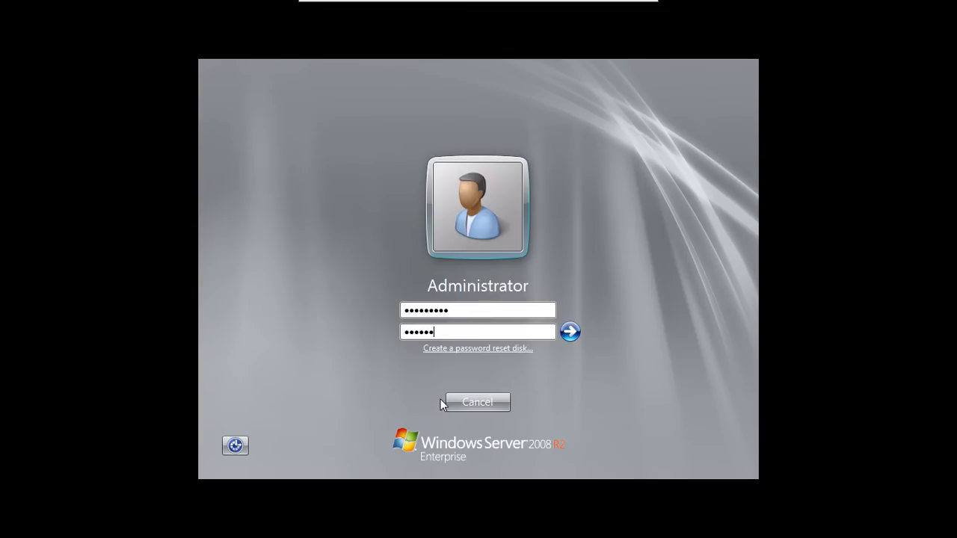
pyautogui.write('6')
pyautogui.click(566, 328)
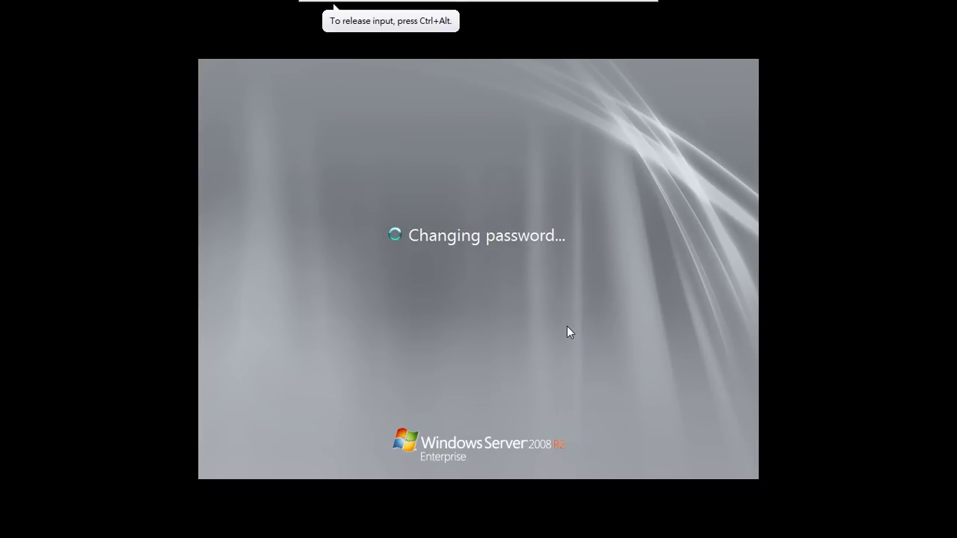
pyautogui.click(486, 398)
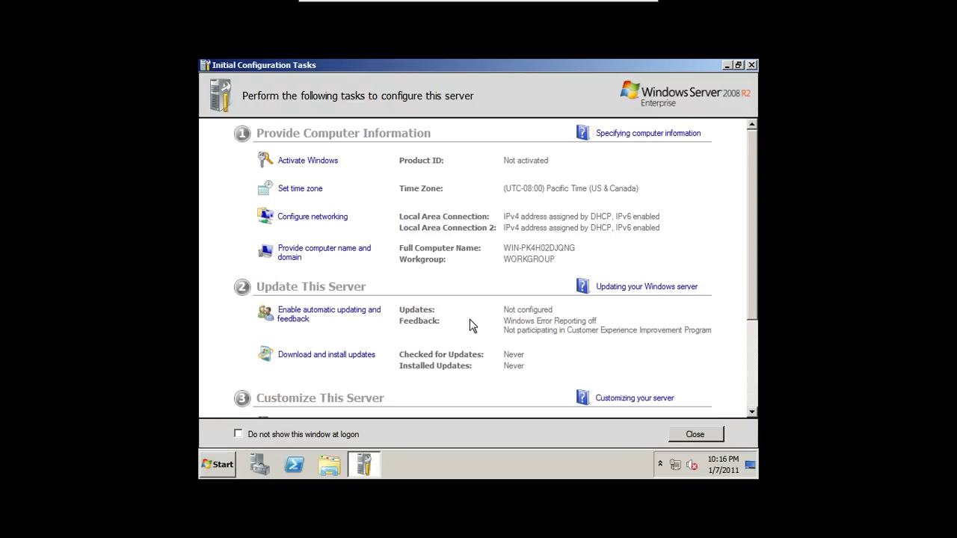
# - Change the time zone to (UTC+08:00) Beijing, Chongqing, Hong Kong, Urumqi
pyautogui.click(310, 192)
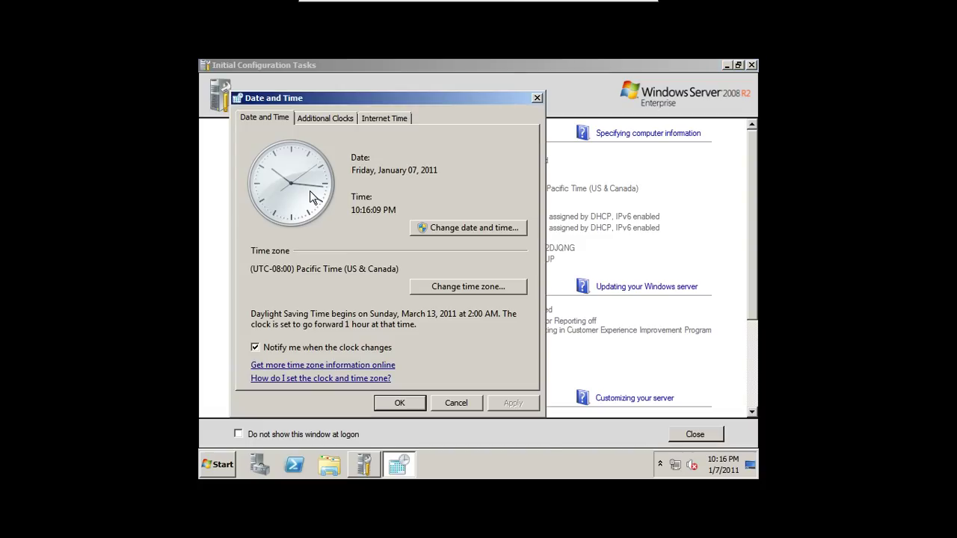
pyautogui.click(454, 288)
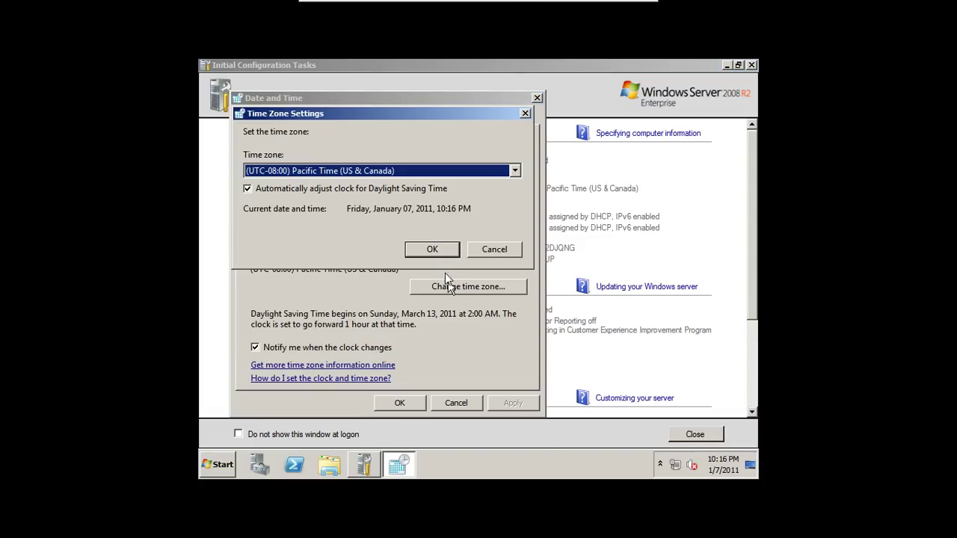
pyautogui.click(515, 171)
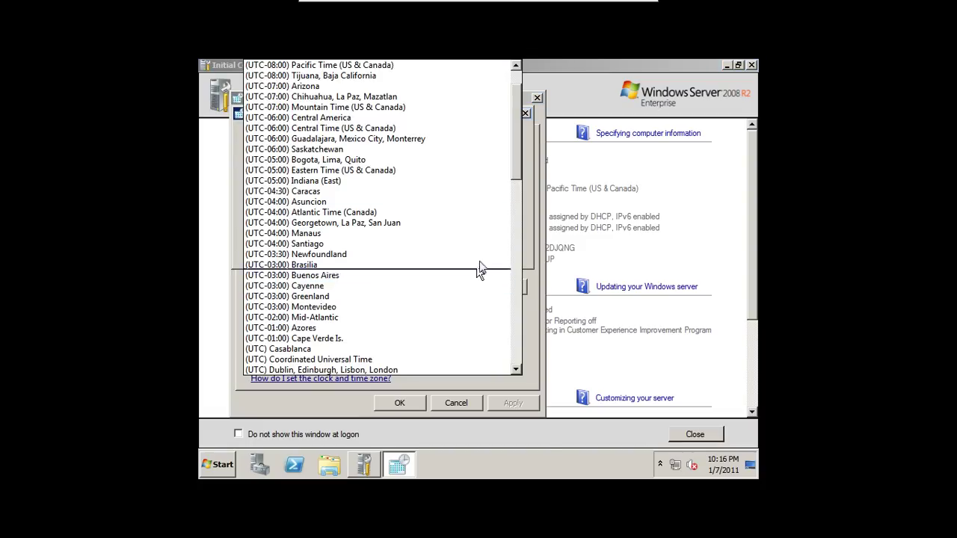
pyautogui.moveTo(515, 174); pyautogui.dragTo(493, 308)
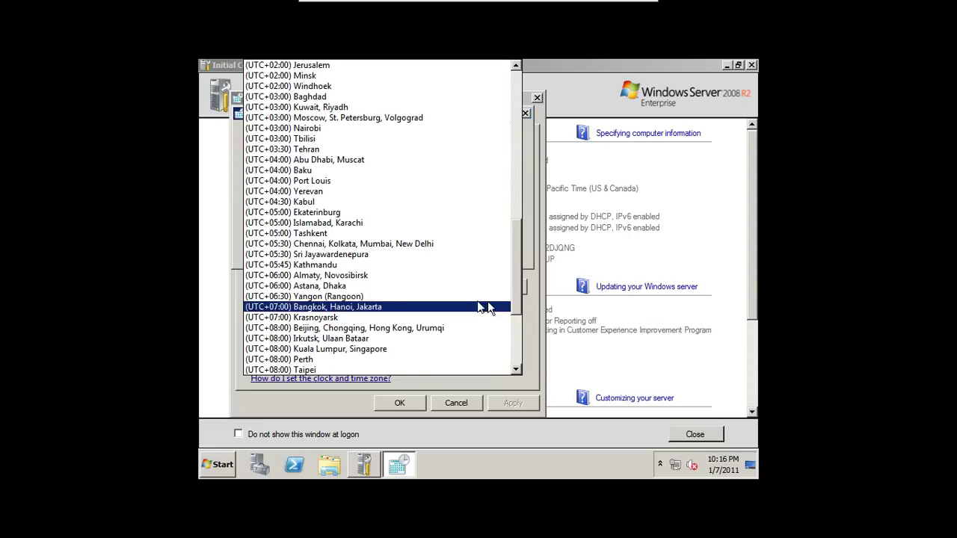
pyautogui.click(444, 329)
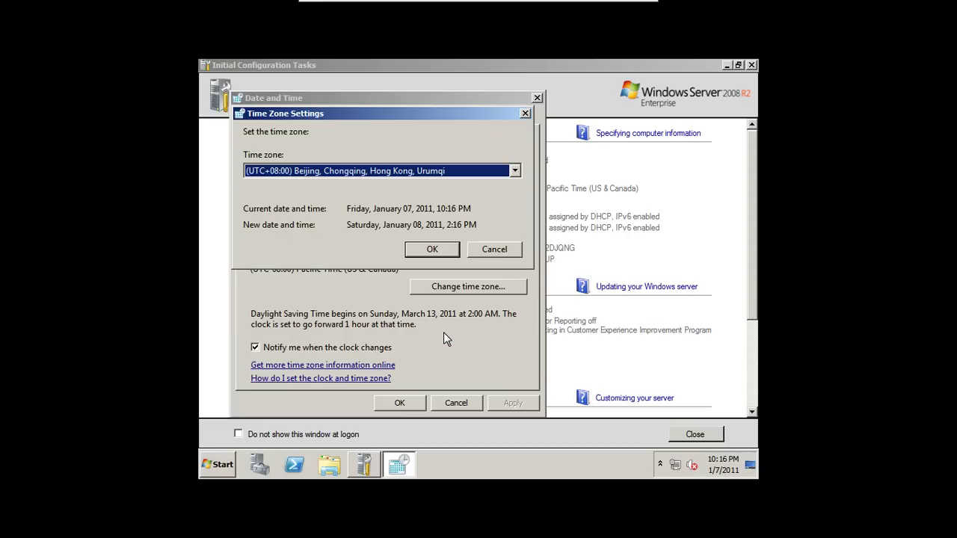
pyautogui.click(426, 250)
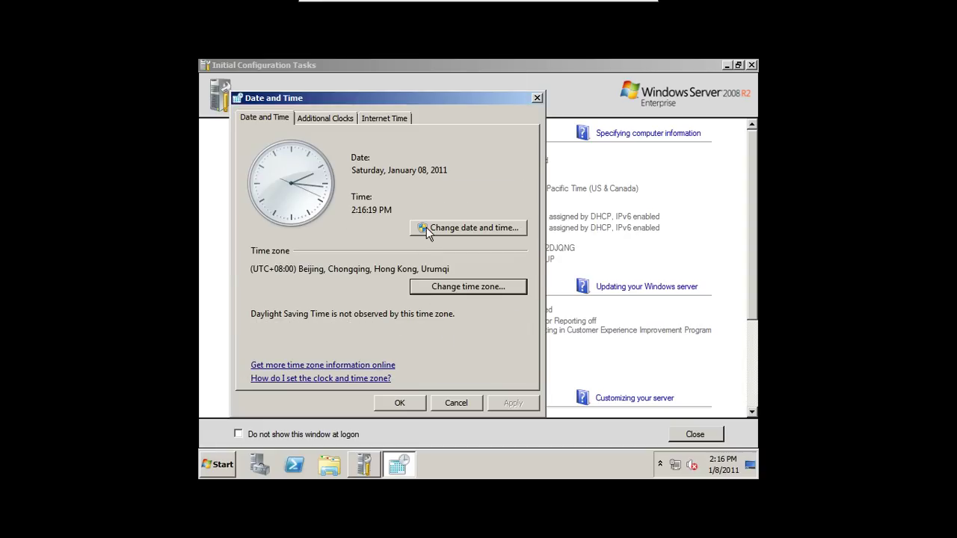
# - Set the date to January 7 with the hour at 10, and apply the settings
pyautogui.click(426, 227)
pyautogui.click(337, 222)
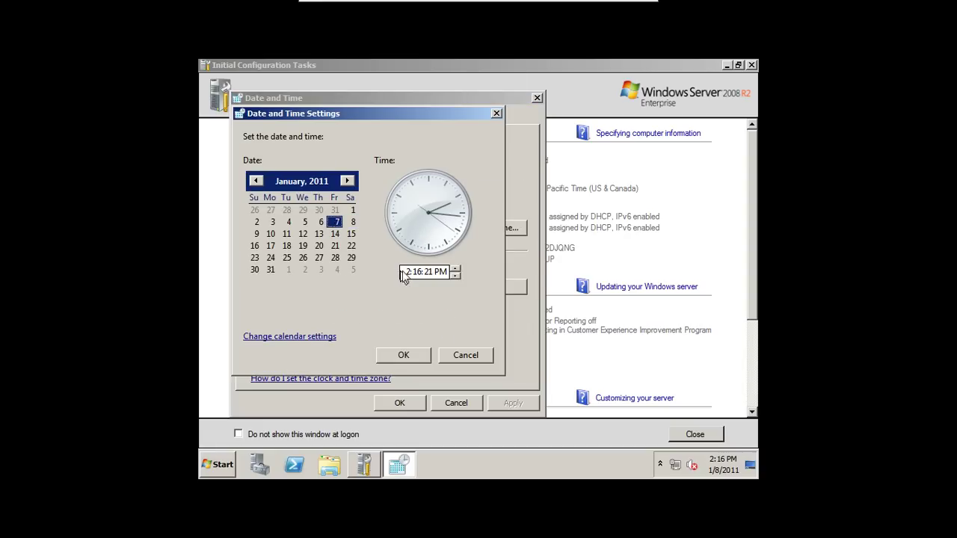
pyautogui.write('10')
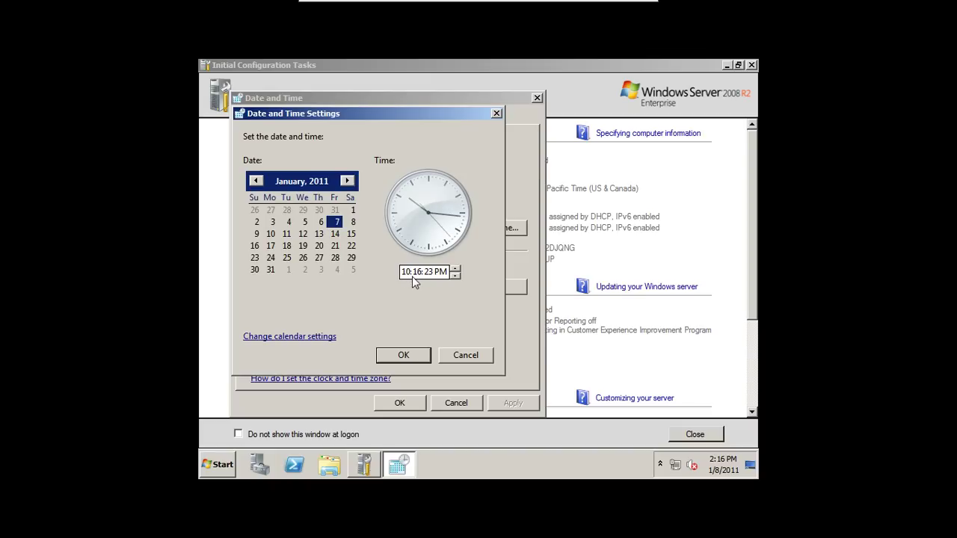
pyautogui.click(423, 354)
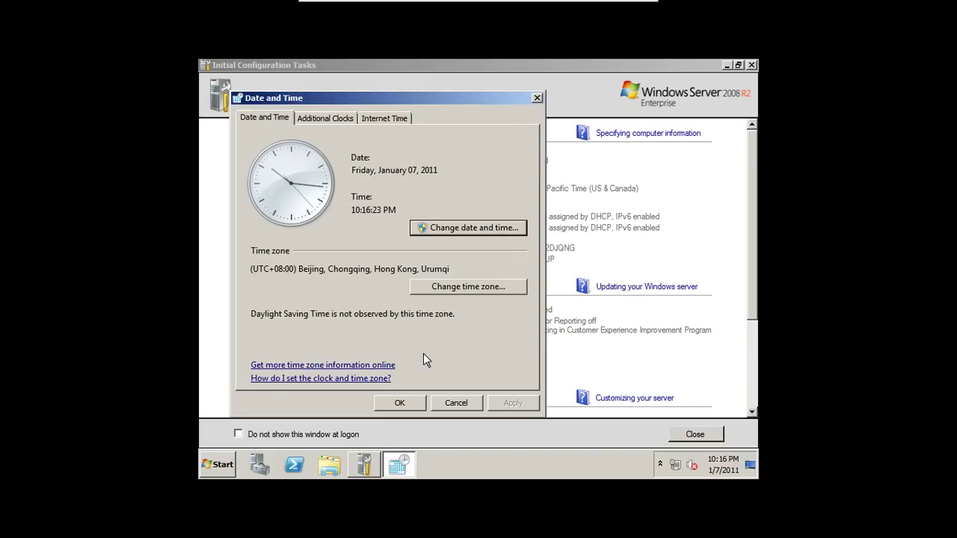
pyautogui.click(409, 403)
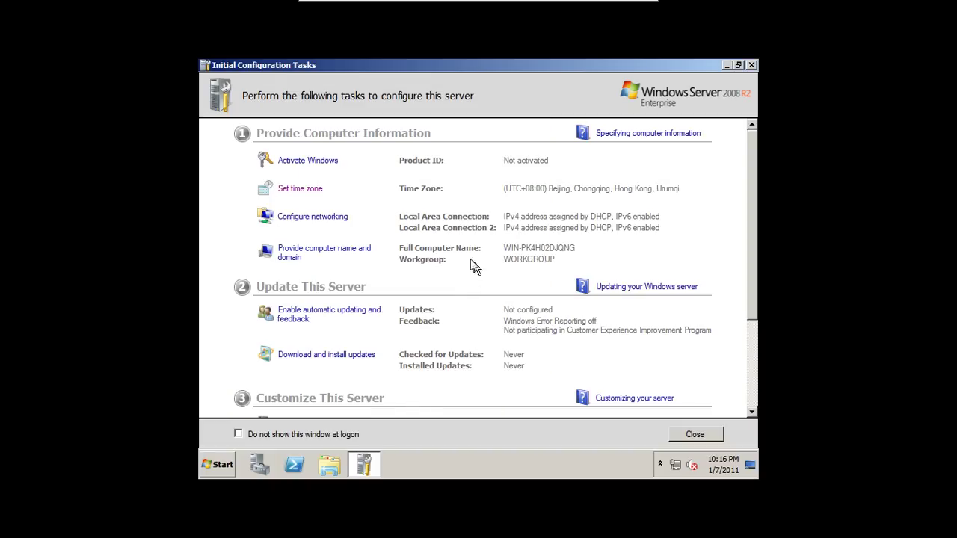
# - Uncheck IPv6 in Local Area Connection properties and open the TCP/IPv4 properties
pyautogui.click(338, 218)
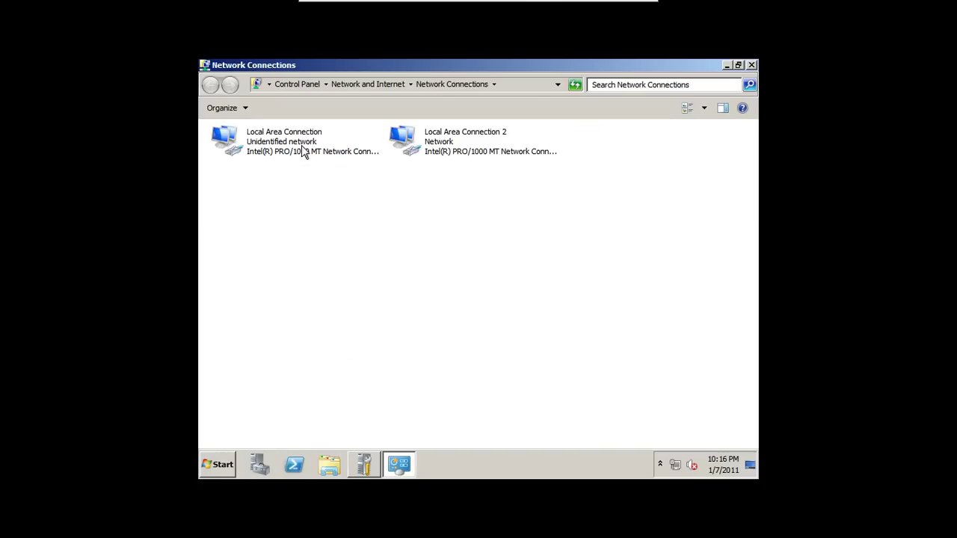
pyautogui.rightClick(302, 146)
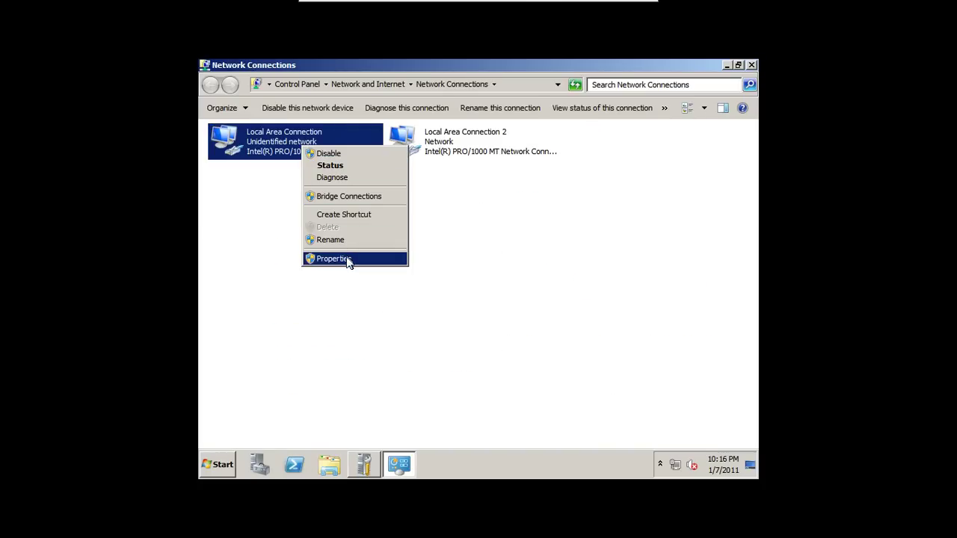
pyautogui.click(347, 259)
pyautogui.click(337, 277)
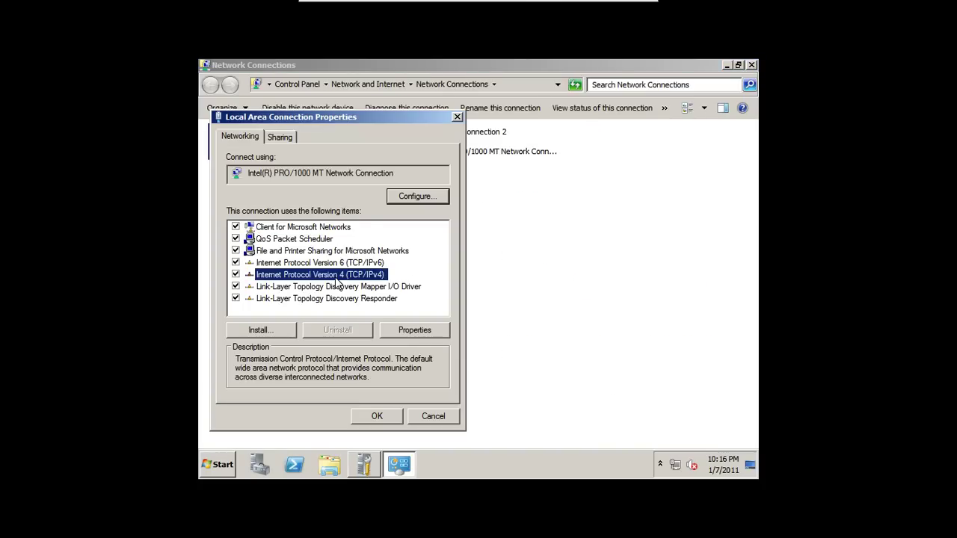
pyautogui.click(236, 263)
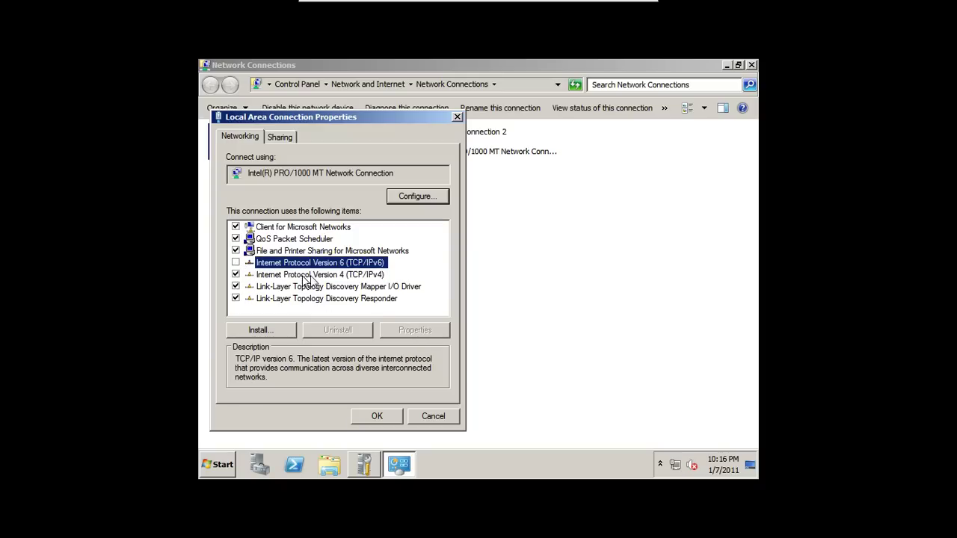
pyautogui.click(364, 276)
pyautogui.click(412, 328)
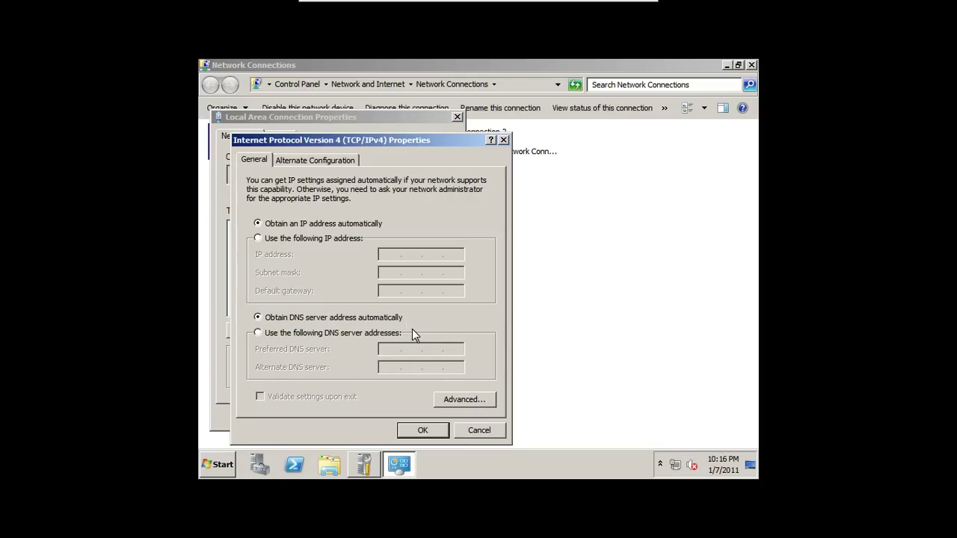
# - Switch to a fixed IP: 192.168.11.51, mask 255.255.255.0, gateway 192.168.11.1
pyautogui.click(344, 240)
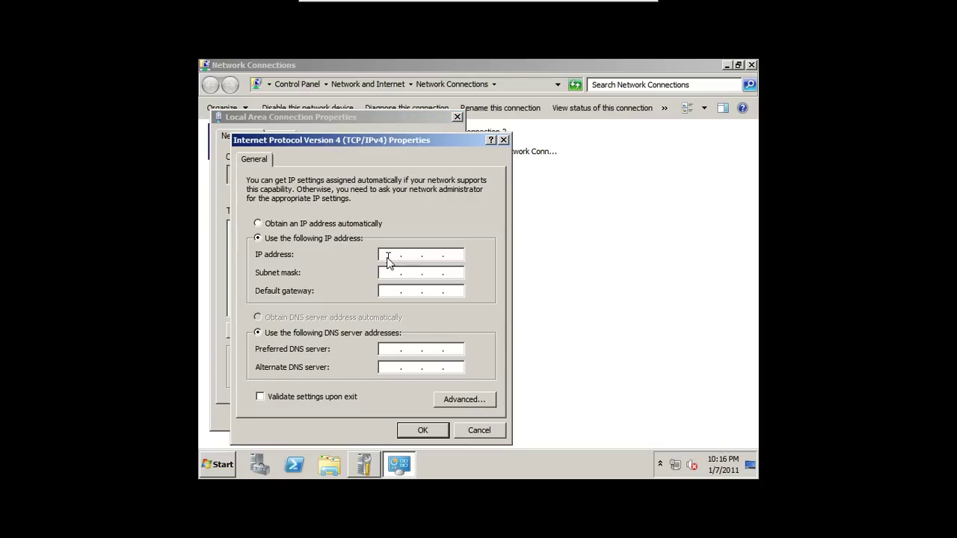
pyautogui.write('192 . 168 . 11 .')
pyautogui.press('Tab')
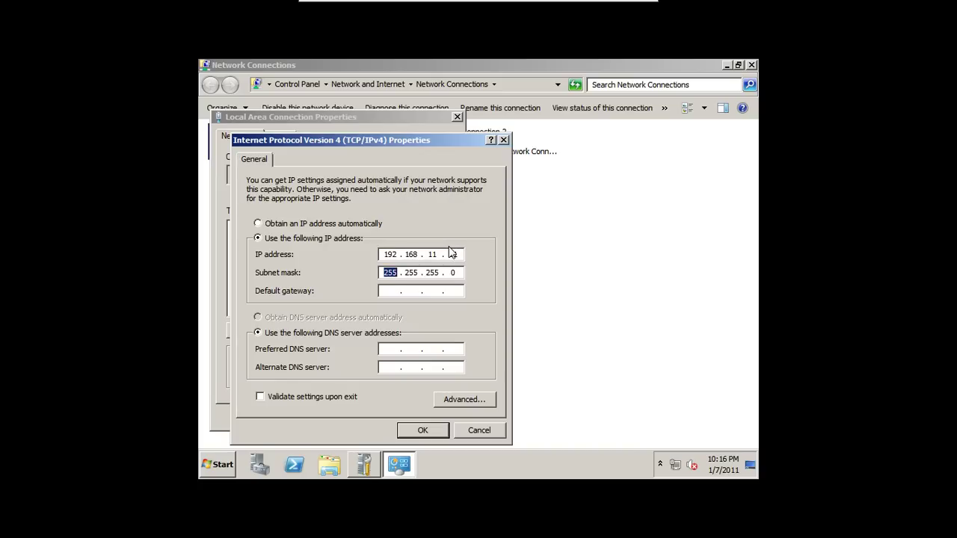
pyautogui.press('Tab')
pyautogui.write('192 . 168 . 11 .')
pyautogui.press('Tab')
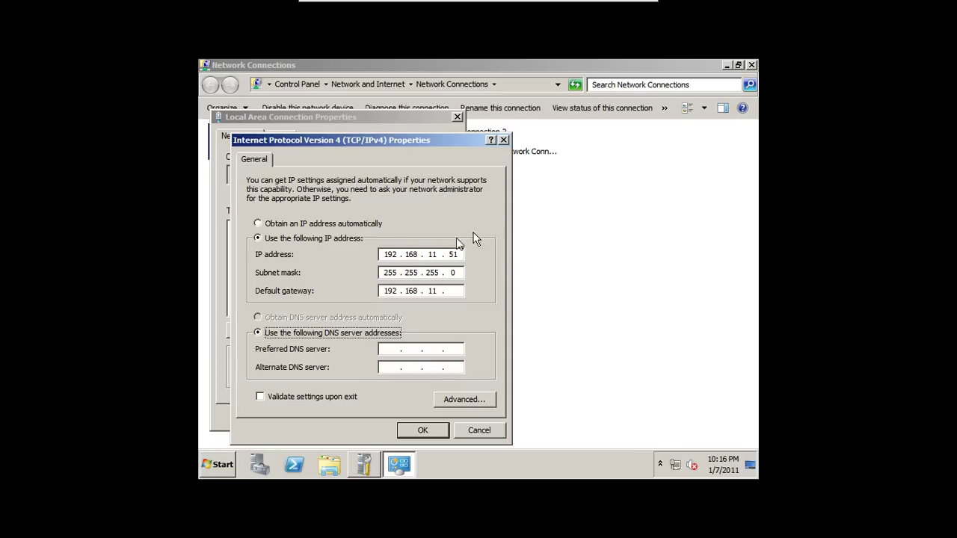
pyautogui.click(461, 295)
pyautogui.click(459, 293)
pyautogui.write('1')
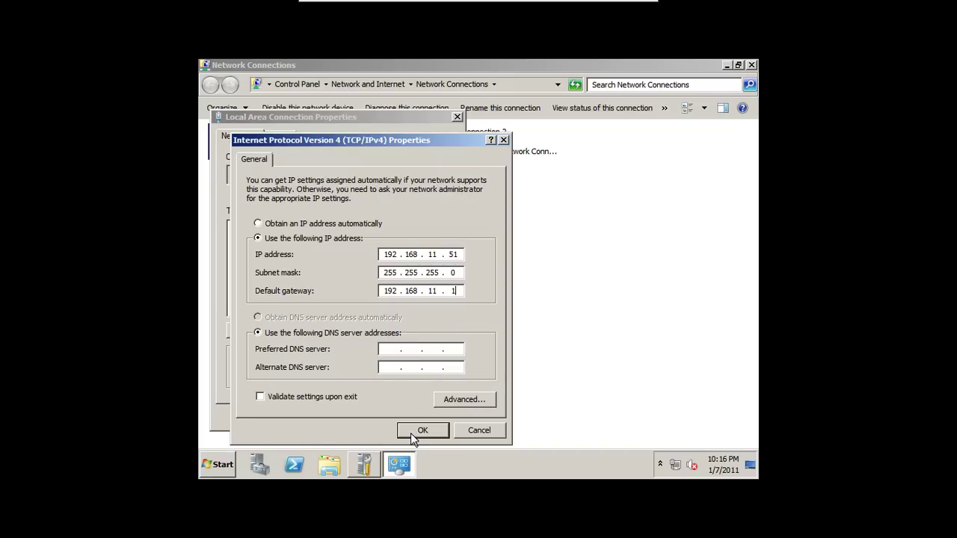
# - Fill in the preferred DNS server, then apply the static IPv4 settings and close properties
pyautogui.click(396, 349)
pyautogui.write('192 . 168 . 1 .')
pyautogui.hotkey('shift', 'Tab')
pyautogui.press('Tab')
pyautogui.press('Tab')
pyautogui.press('Tab')
pyautogui.click(441, 350)
pyautogui.write('1.1')
pyautogui.click(422, 430)
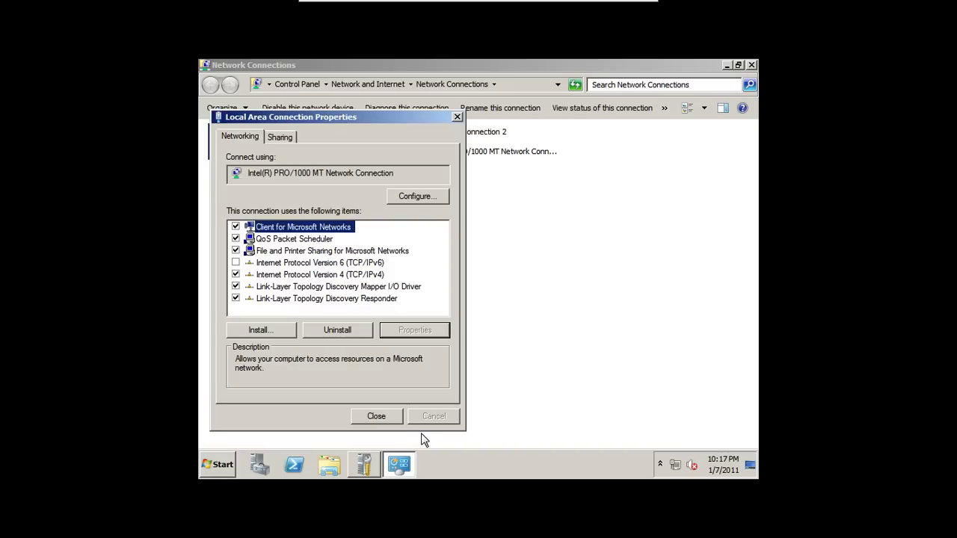
pyautogui.click(370, 412)
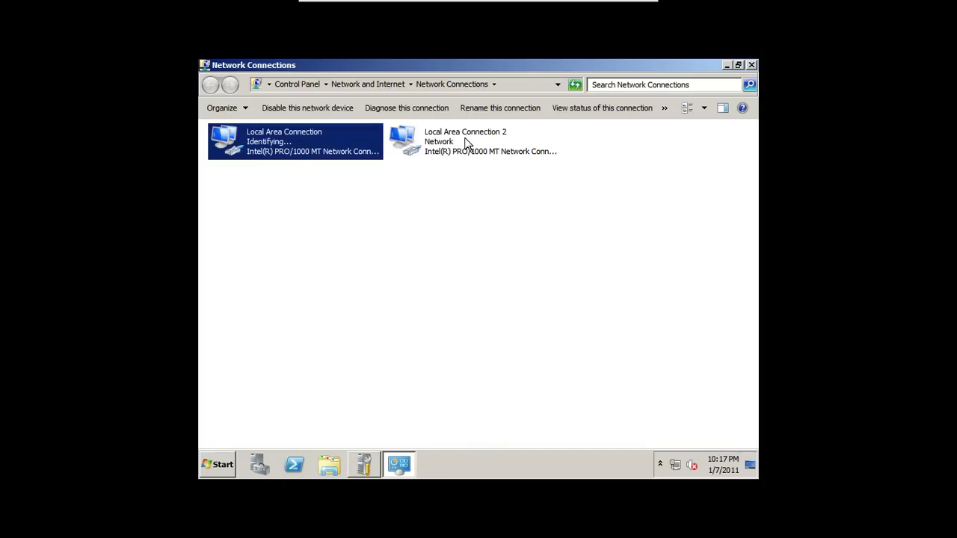
# - Check 192.168.11.51 in Initial Configuration Tasks, then close it, Network Connections and Server Manager
pyautogui.click(364, 463)
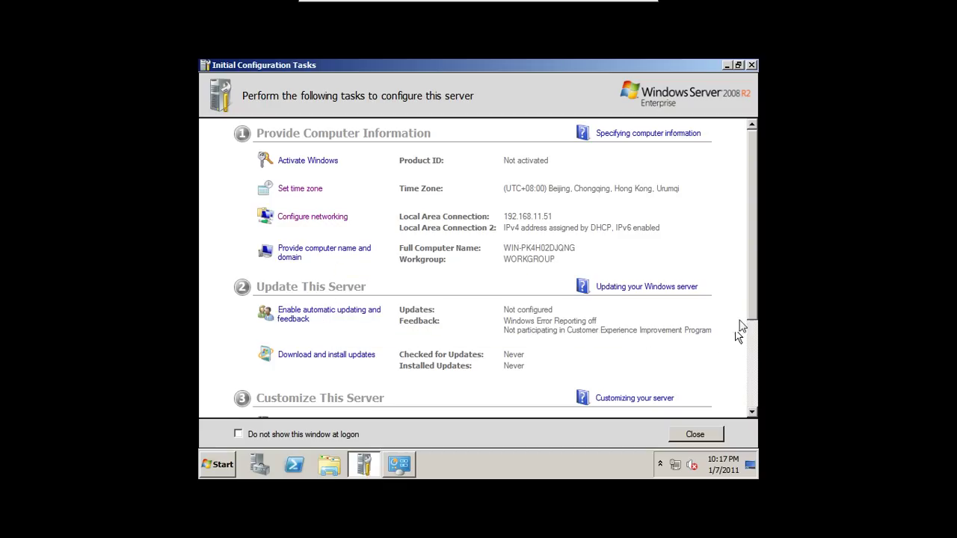
pyautogui.moveTo(753, 307); pyautogui.dragTo(751, 406)
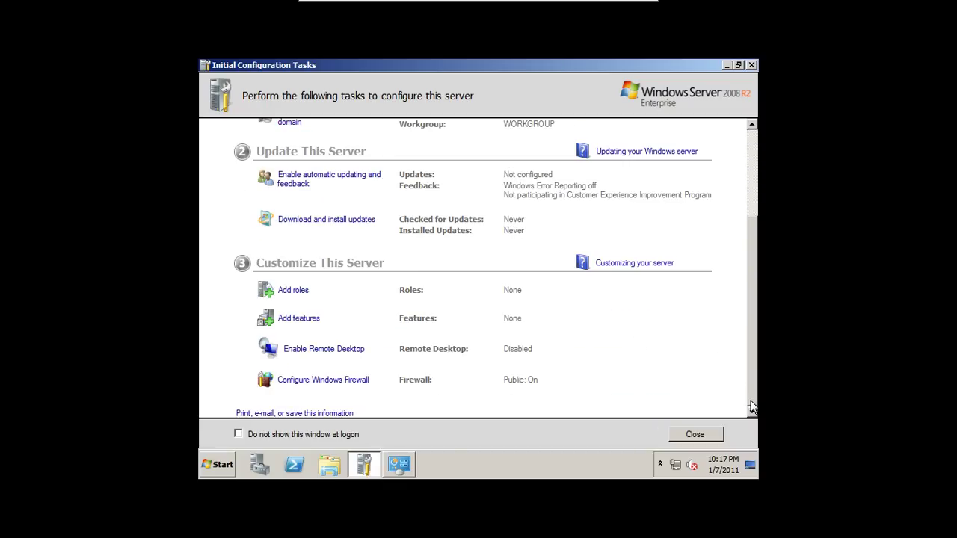
pyautogui.click(692, 441)
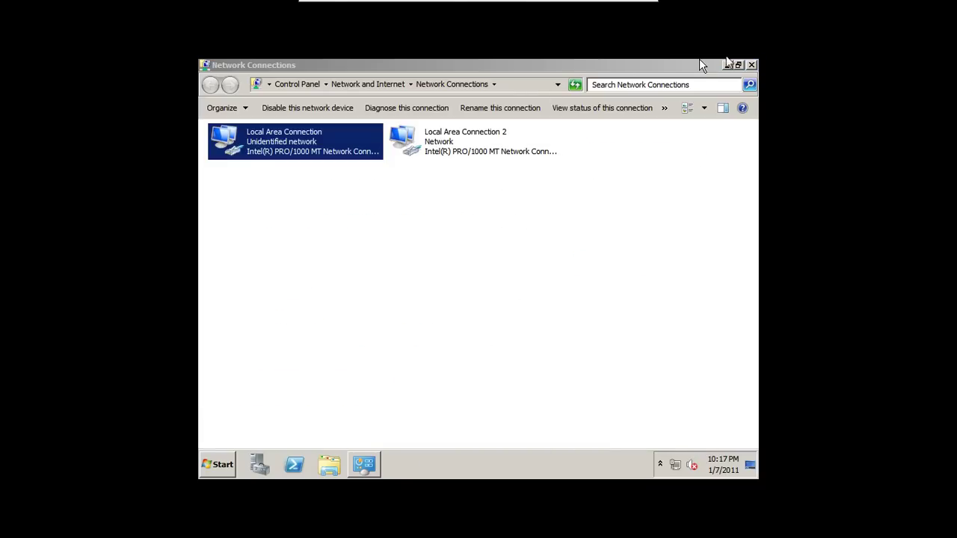
pyautogui.click(753, 66)
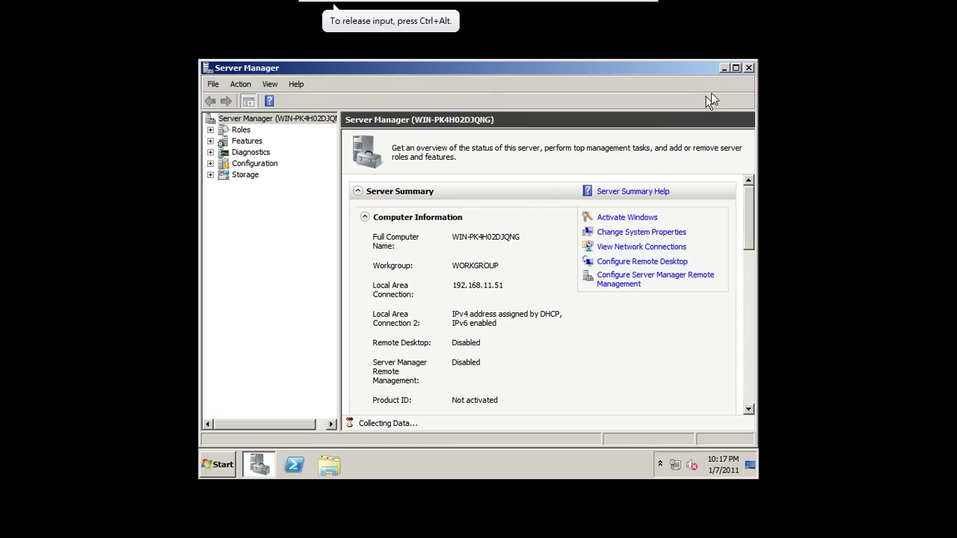
pyautogui.click(748, 69)
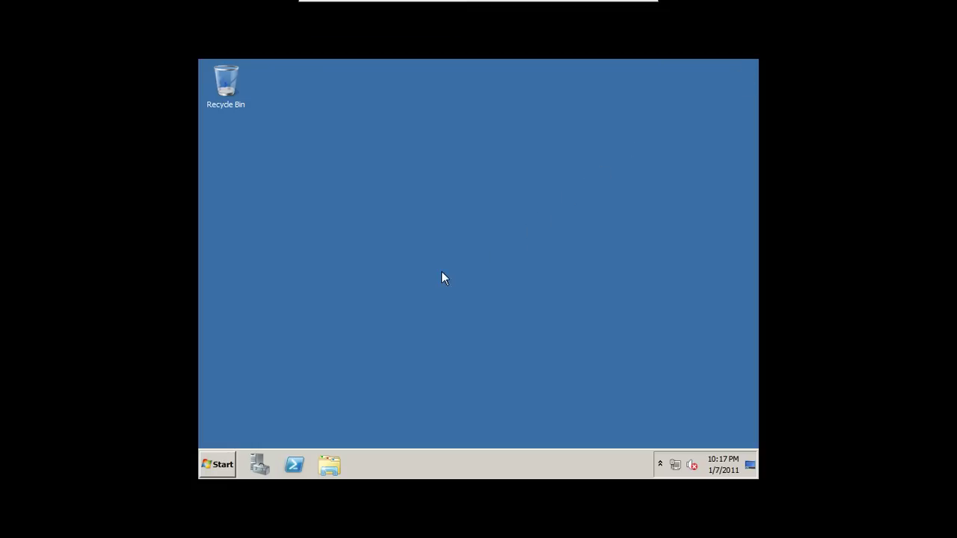
# - Run 'ping 192.168.11.1' in Command Prompt and stop it after three replies, 0% loss
pyautogui.click(218, 464)
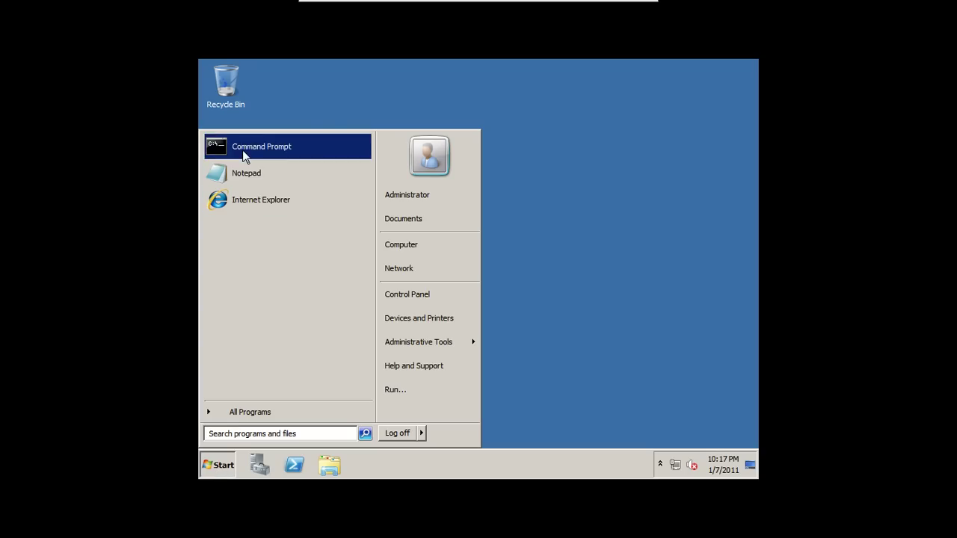
pyautogui.click(242, 150)
pyautogui.write('ping')
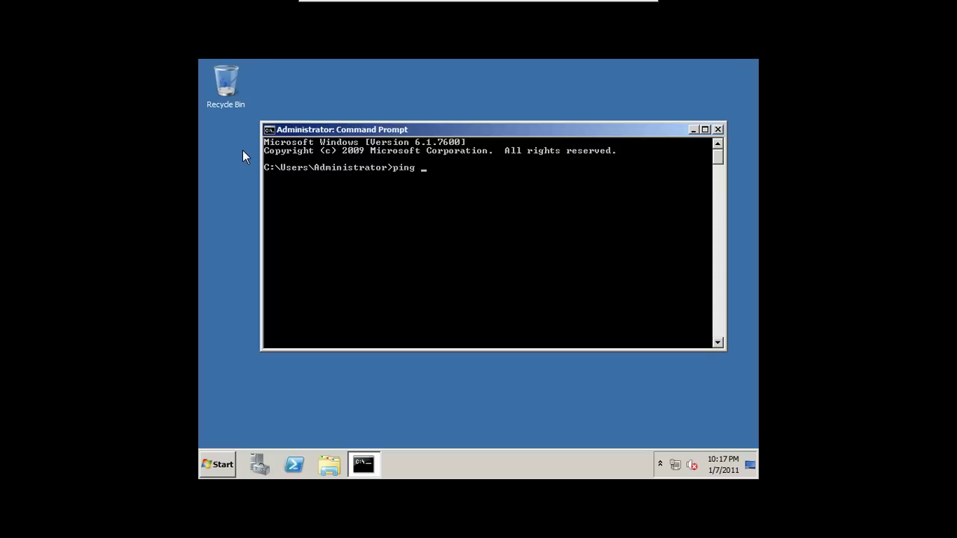
pyautogui.write(' 192.168.11.1')
pyautogui.press('Return')
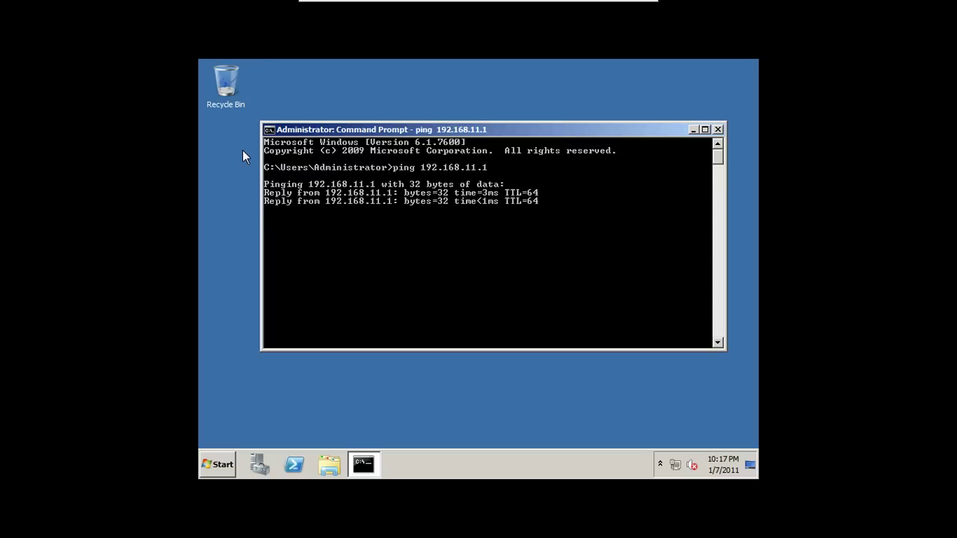
pyautogui.hotkey('ctrl', 'c')
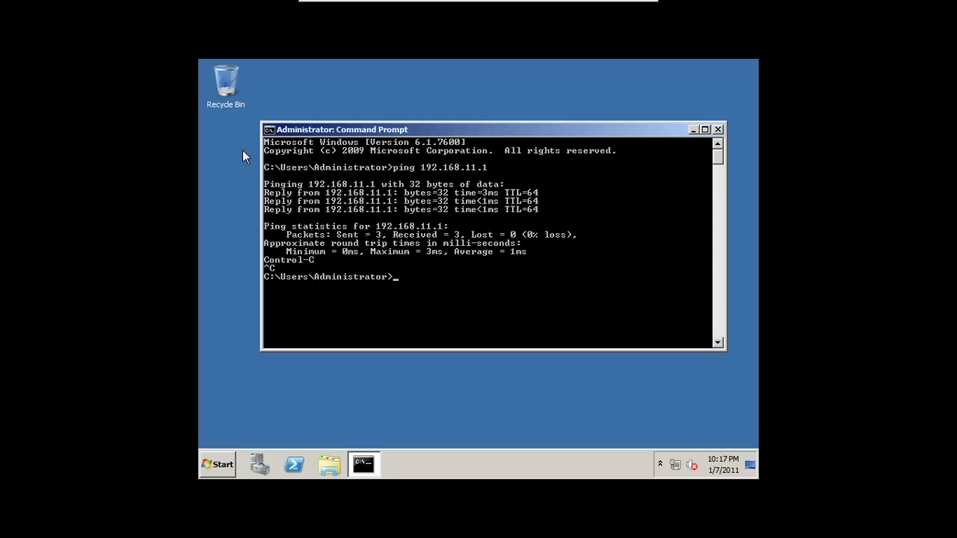